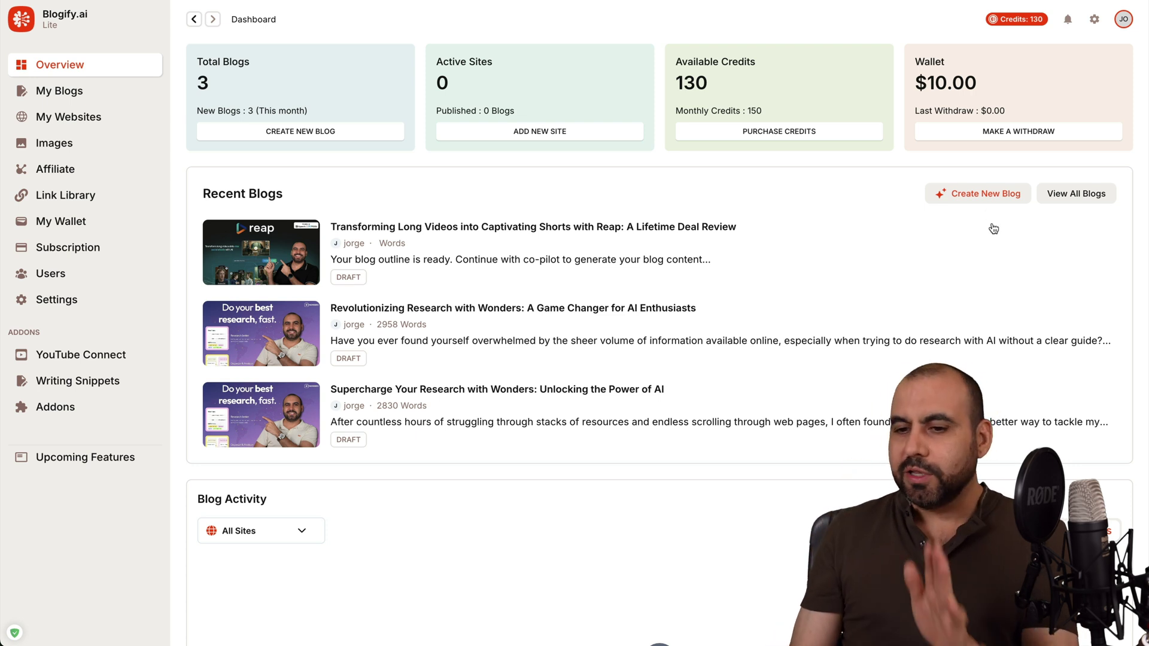
Click Create New Blog on the Dashboard to reach the video Select Source page
{"action": "left_click", "coordinate": [982, 196]}
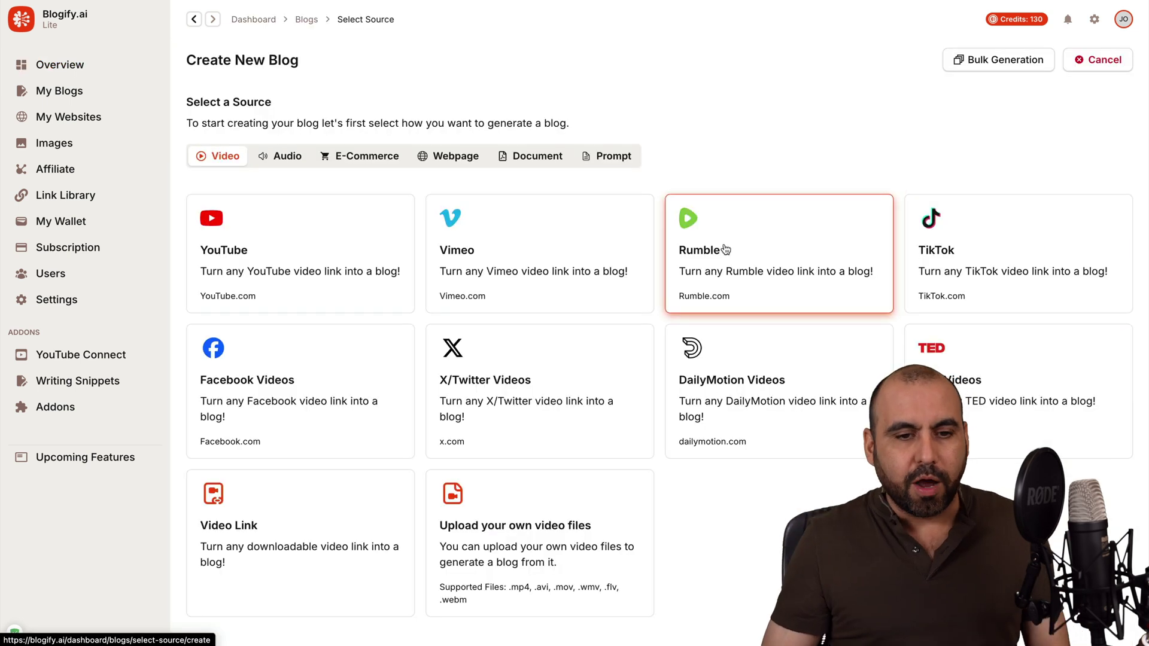
Preview the Audio, E-Commerce, Webpage, Document and Prompt sources, then pick YouTube under Video
{"action": "scroll", "coordinate": [659, 359], "scroll_direction": "down", "scroll_amount": 1}
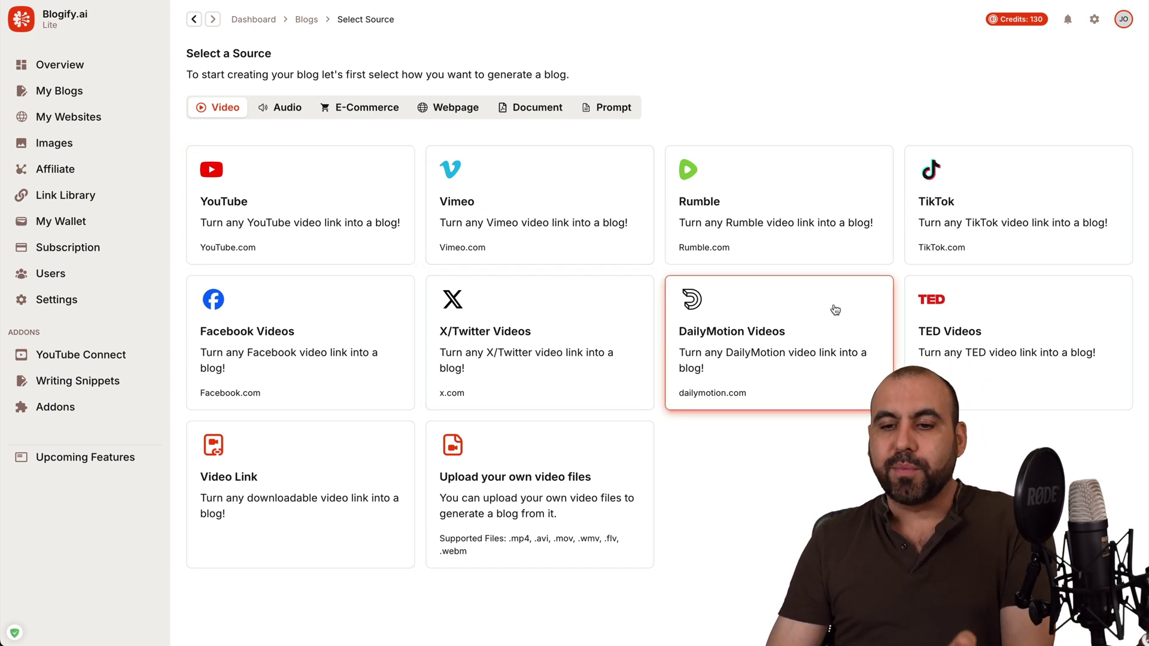
{"action": "left_click", "coordinate": [286, 107]}
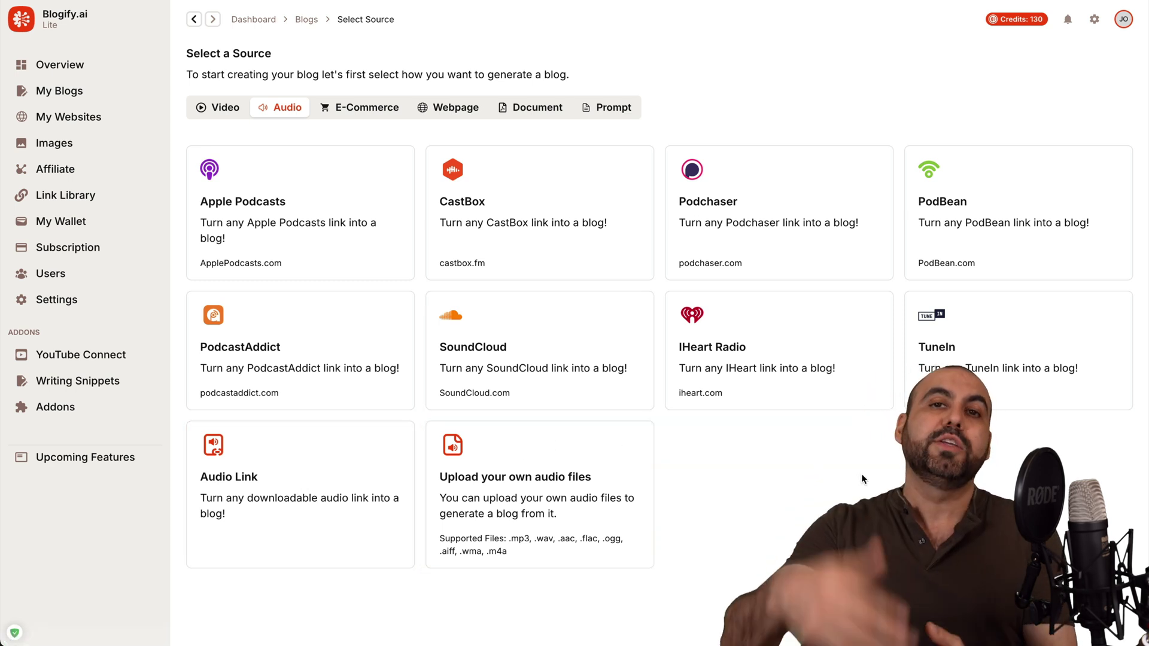
{"action": "left_click", "coordinate": [376, 112]}
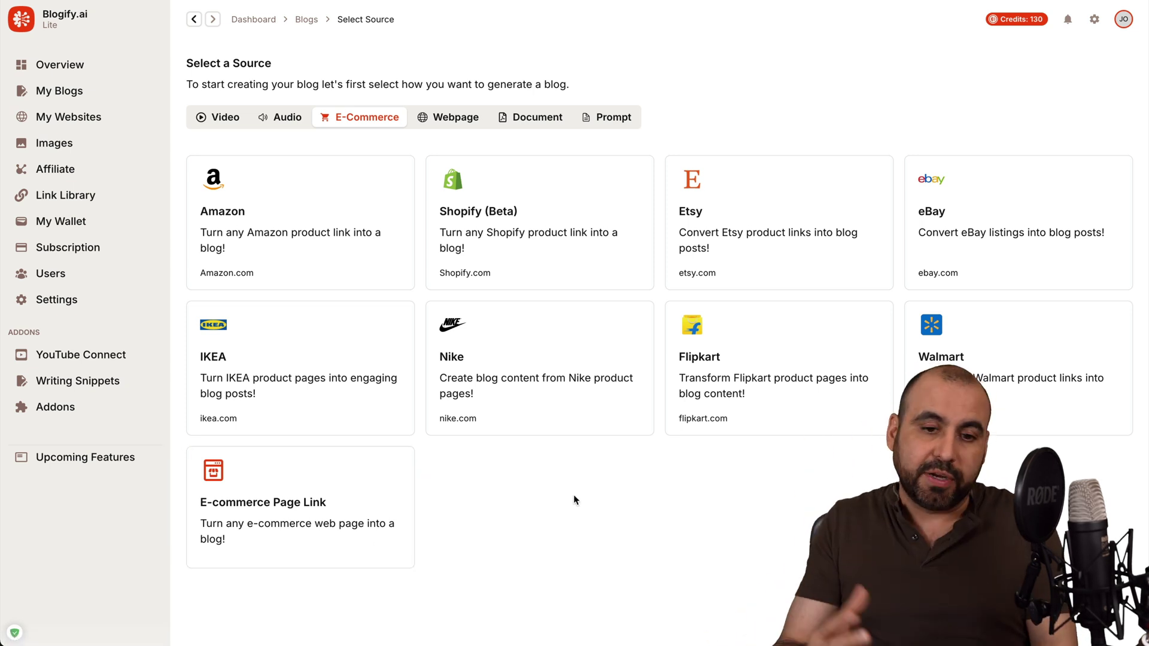
{"action": "left_click", "coordinate": [443, 117]}
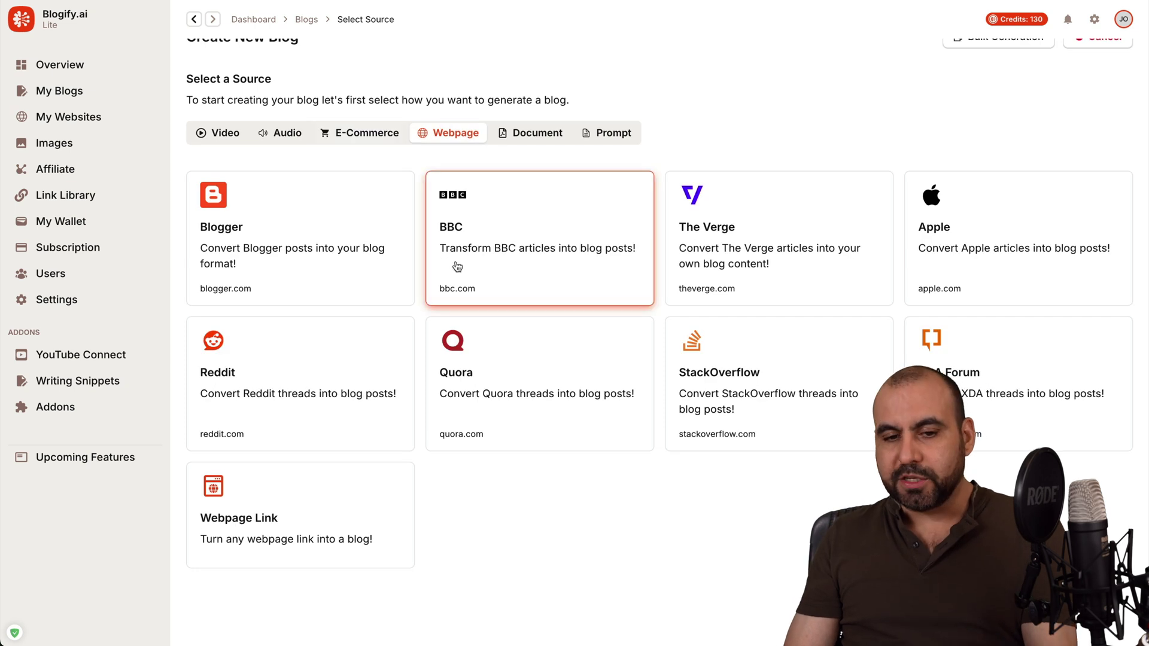
{"action": "left_click", "coordinate": [538, 133]}
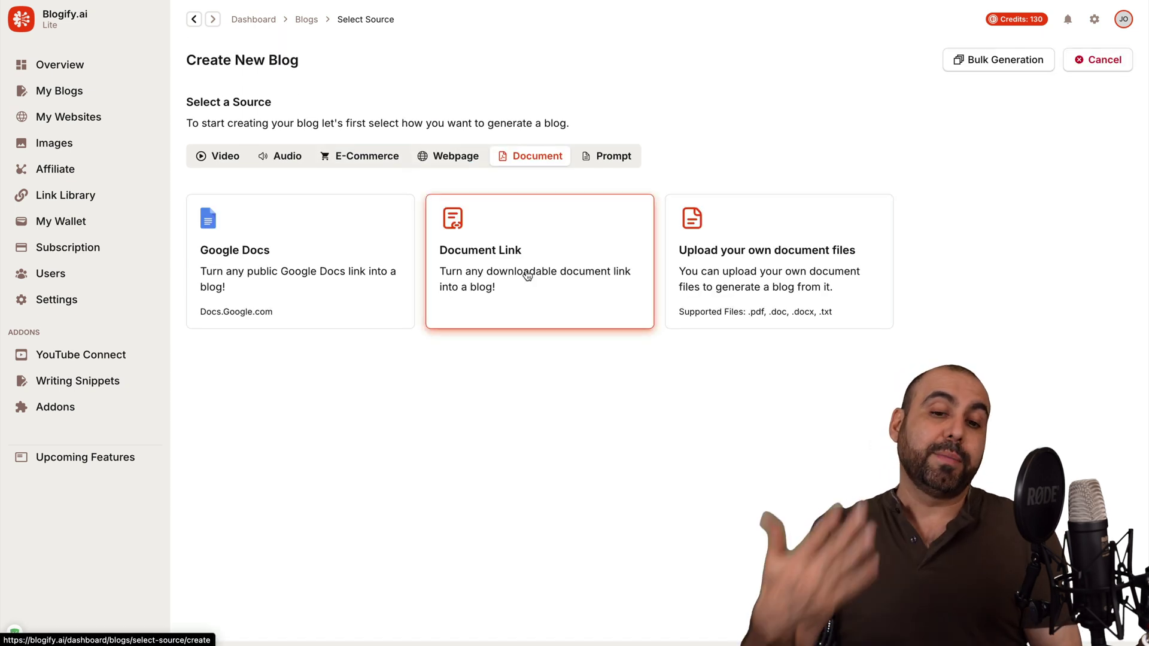
{"action": "left_click", "coordinate": [621, 157]}
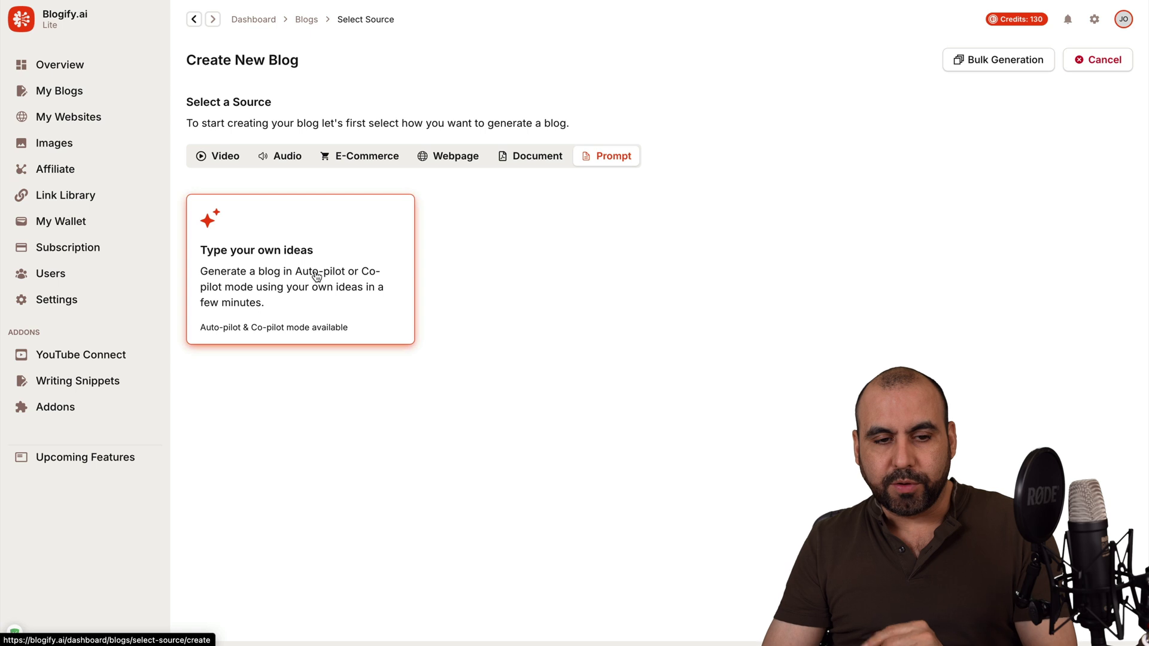
{"action": "left_click", "coordinate": [227, 163]}
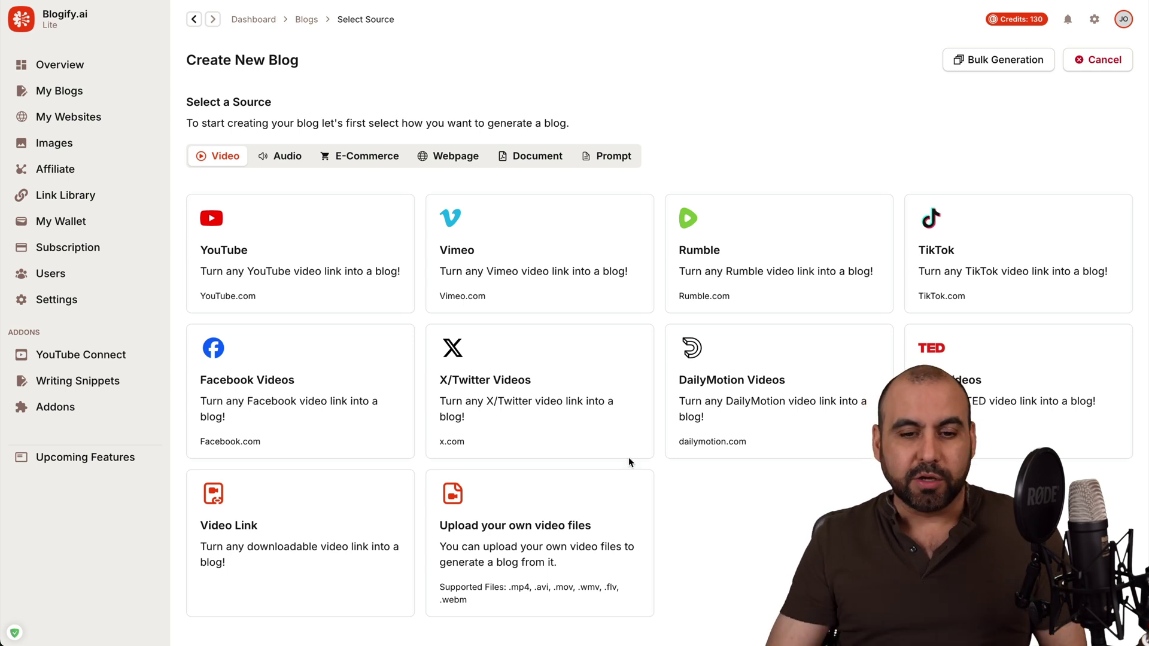
{"action": "left_click", "coordinate": [295, 252]}
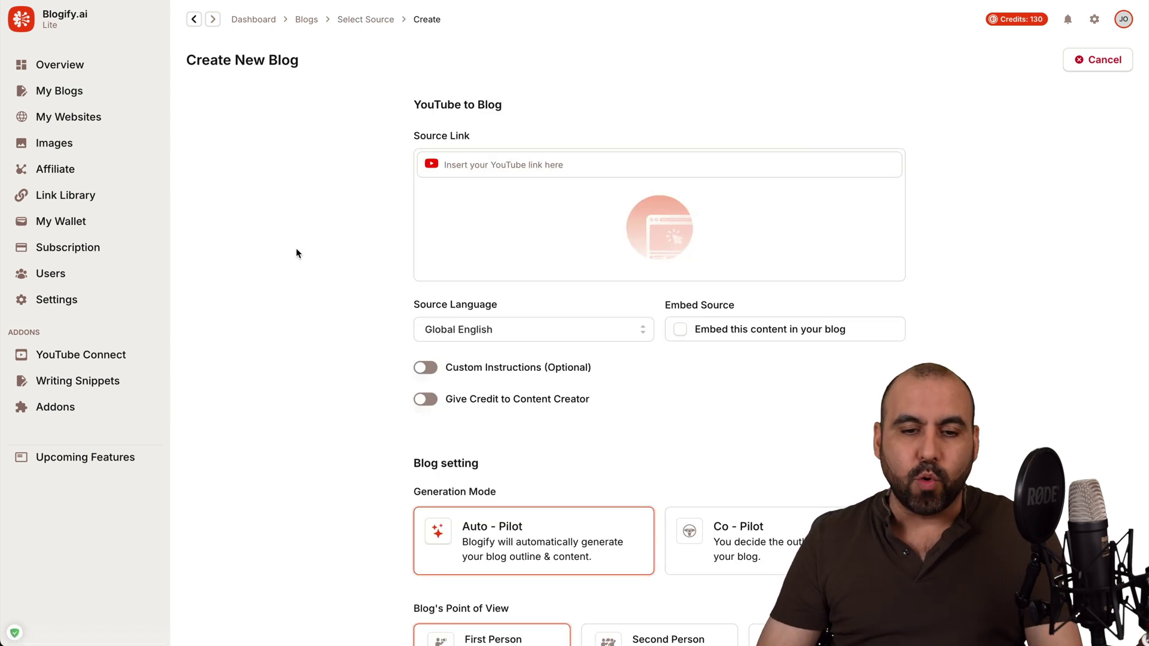
Paste the YouTube video URL into the Source Link field
{"action": "left_click", "coordinate": [537, 161]}
{"action": "type", "text": "https://youtu.be/dAXe4HerygQ"}
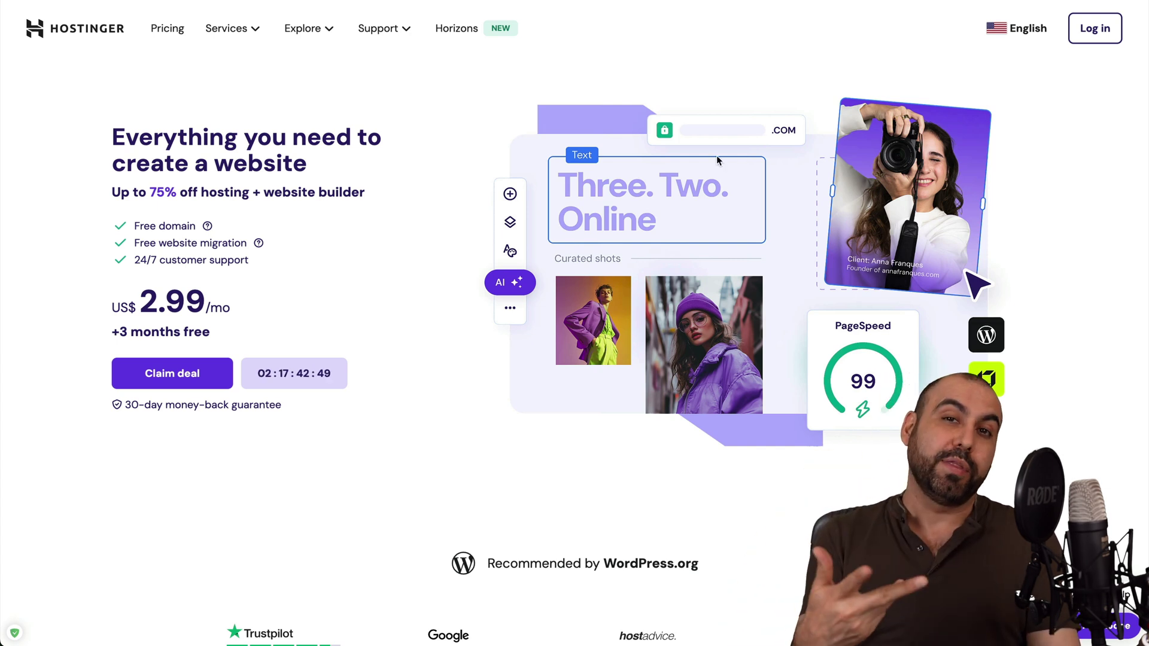
Keep the Business Web Hosting period at 48 months
{"action": "scroll", "coordinate": [717, 156], "scroll_direction": "down", "scroll_amount": 15}
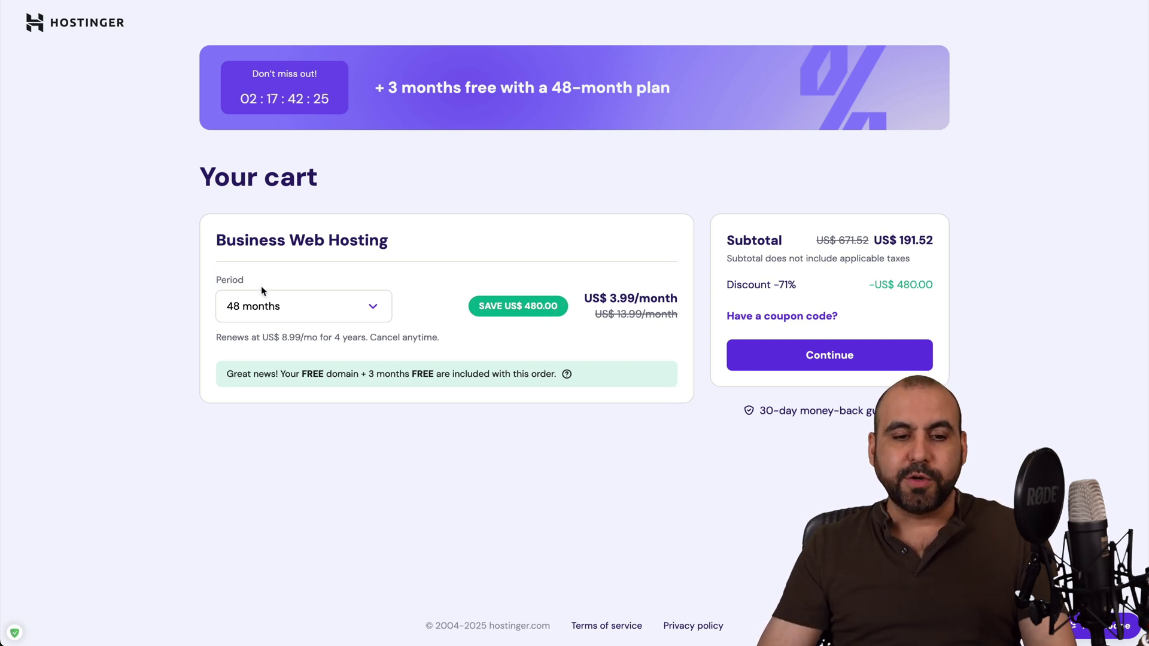
{"action": "left_click", "coordinate": [281, 305]}
{"action": "left_click", "coordinate": [508, 481]}
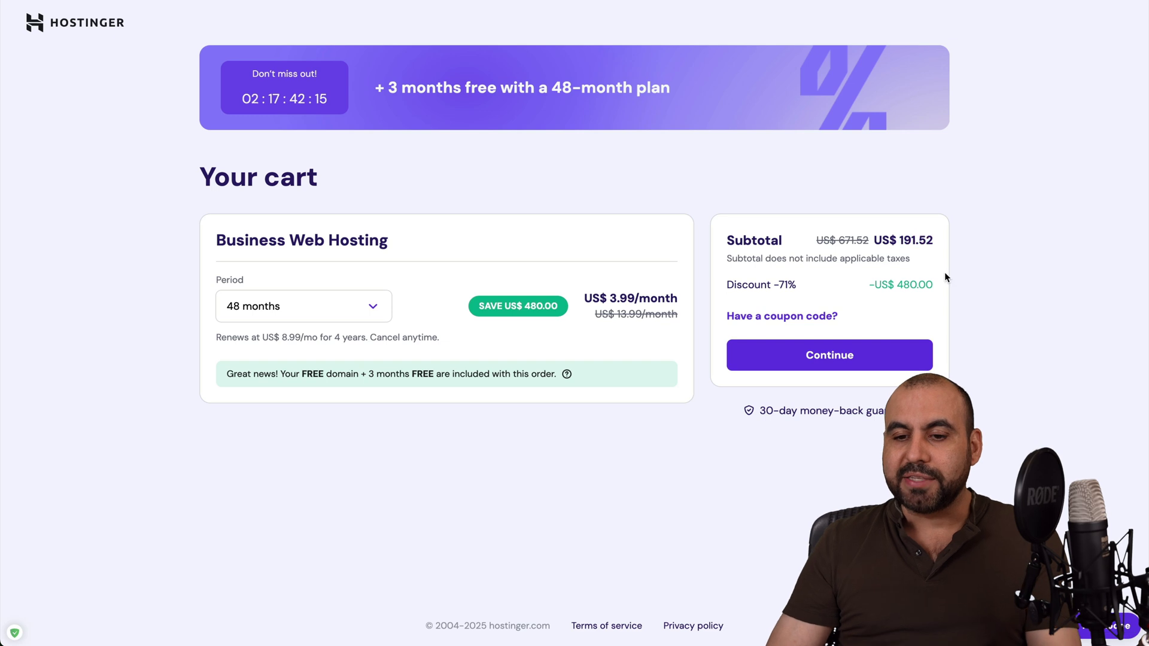
Apply the coupon SAASMASTER, bringing the subtotal to US$172.37
{"action": "left_click", "coordinate": [823, 317]}
{"action": "type", "text": "S"}
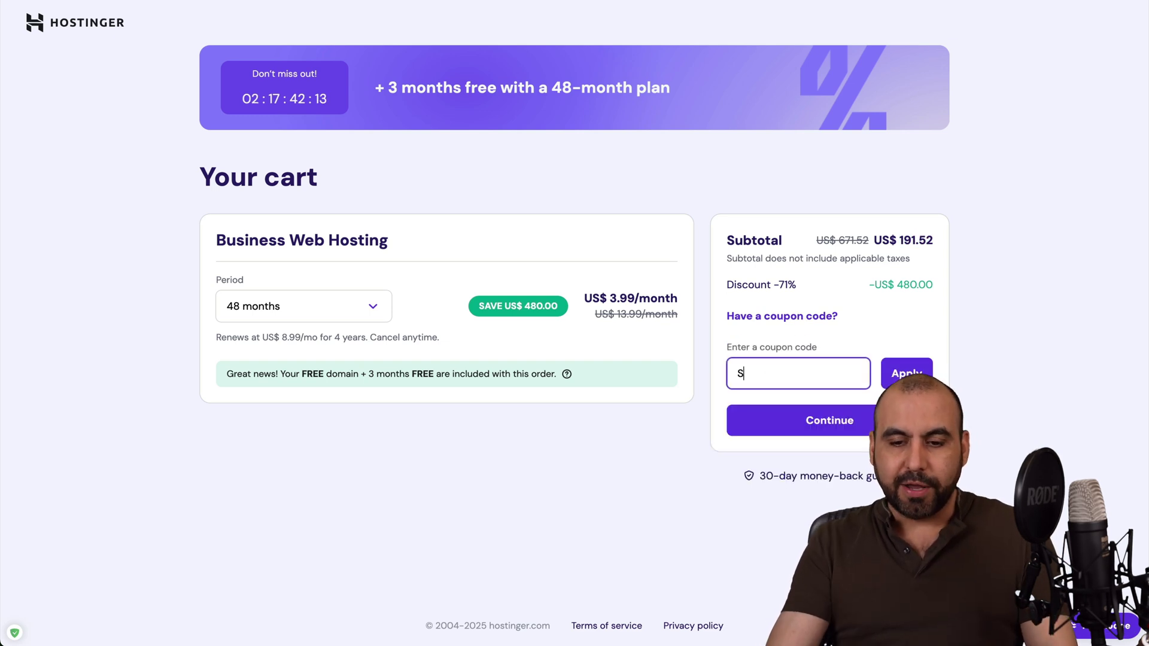
{"action": "type", "text": "AASMAS"}
{"action": "key", "text": "BackSpace"}
{"action": "type", "text": "ASTE"}
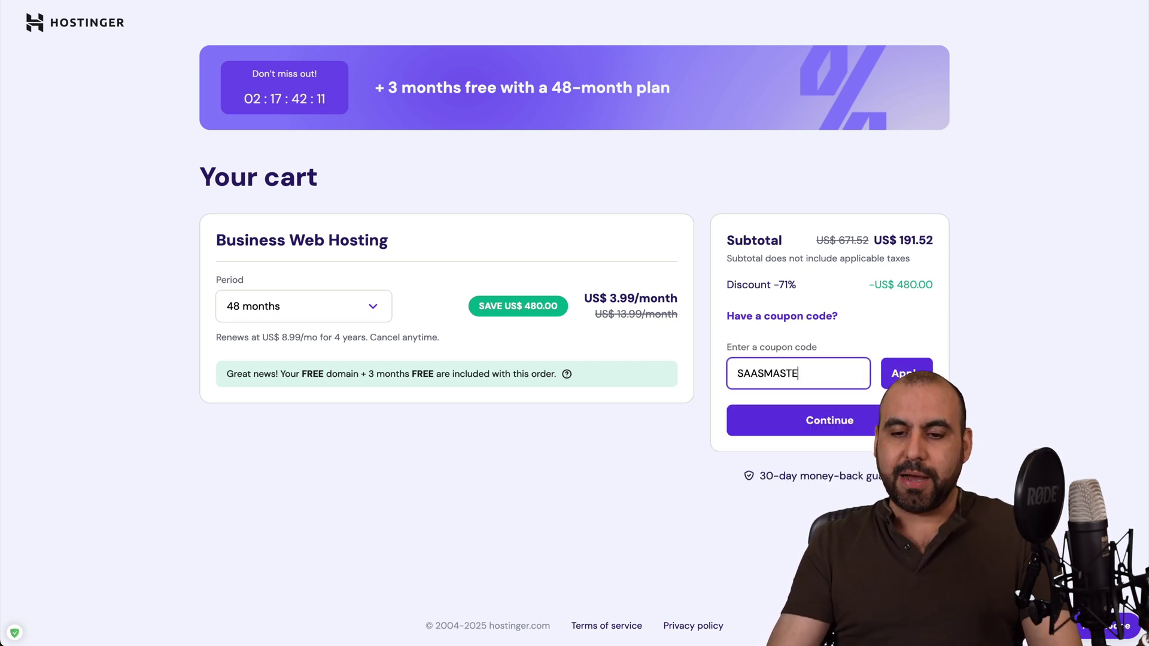
{"action": "type", "text": "R"}
{"action": "key", "text": "Return"}
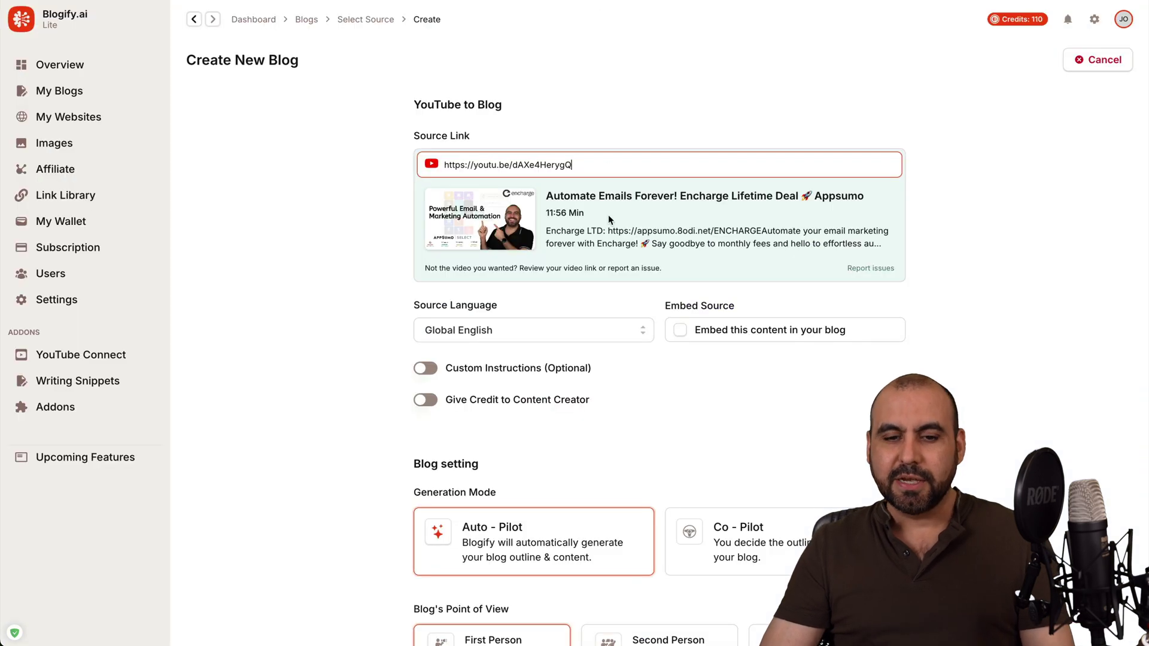
{"action": "scroll", "coordinate": [609, 214], "scroll_direction": "down", "scroll_amount": 3}
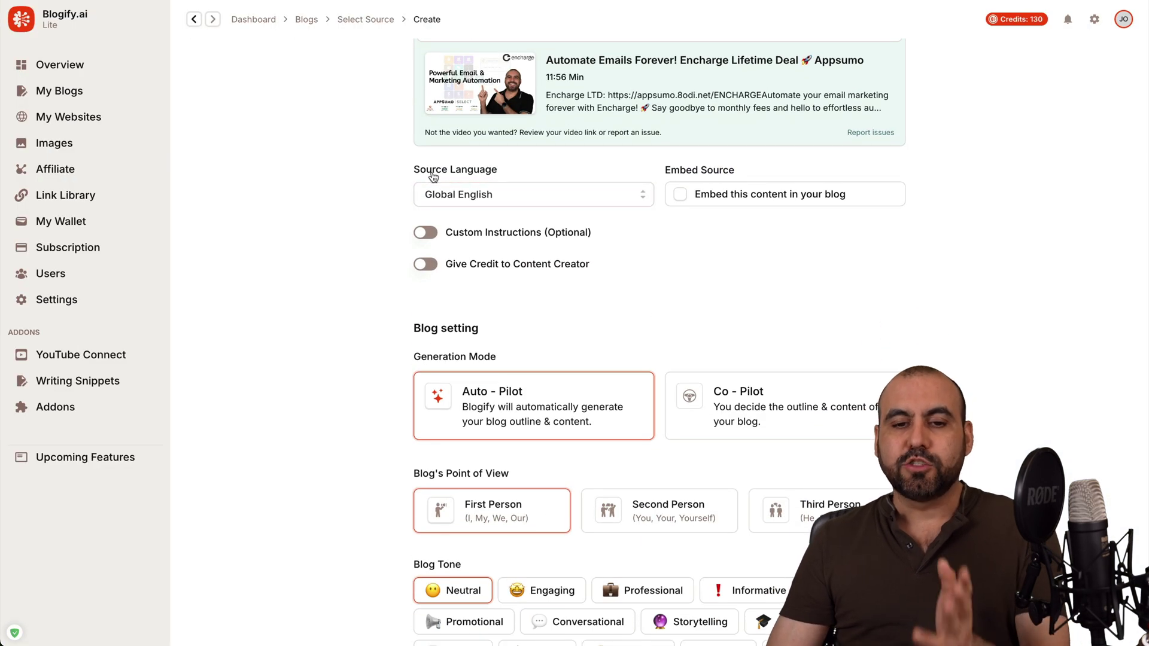
{"action": "left_click", "coordinate": [602, 203]}
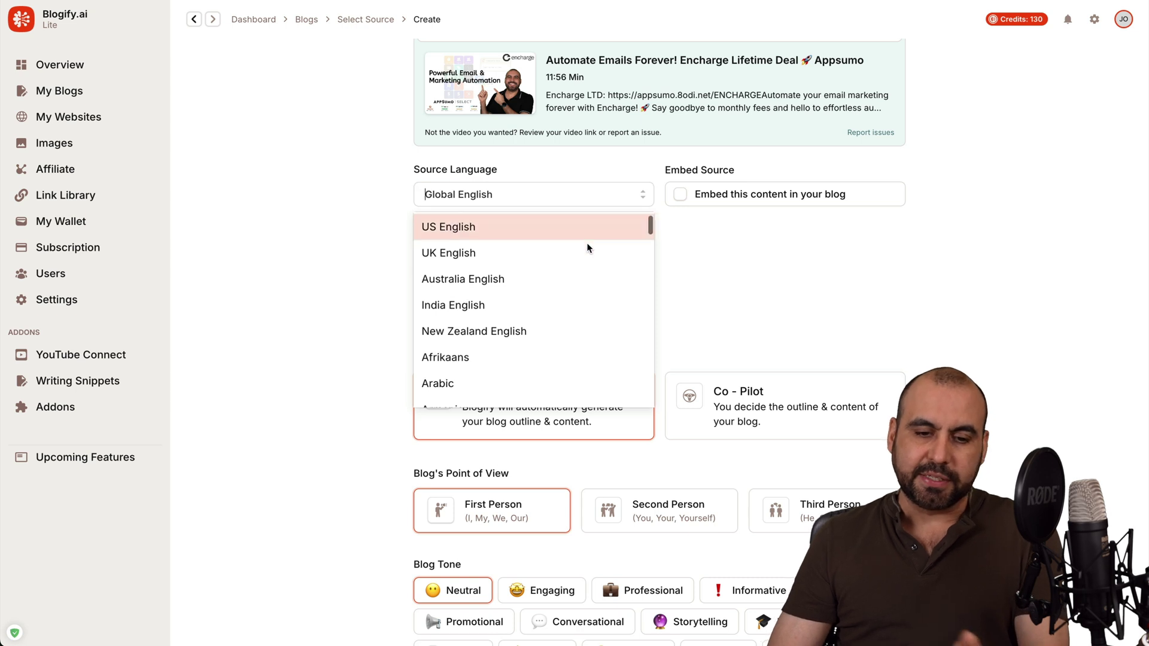
{"action": "scroll", "coordinate": [587, 247], "scroll_direction": "down", "scroll_amount": 15}
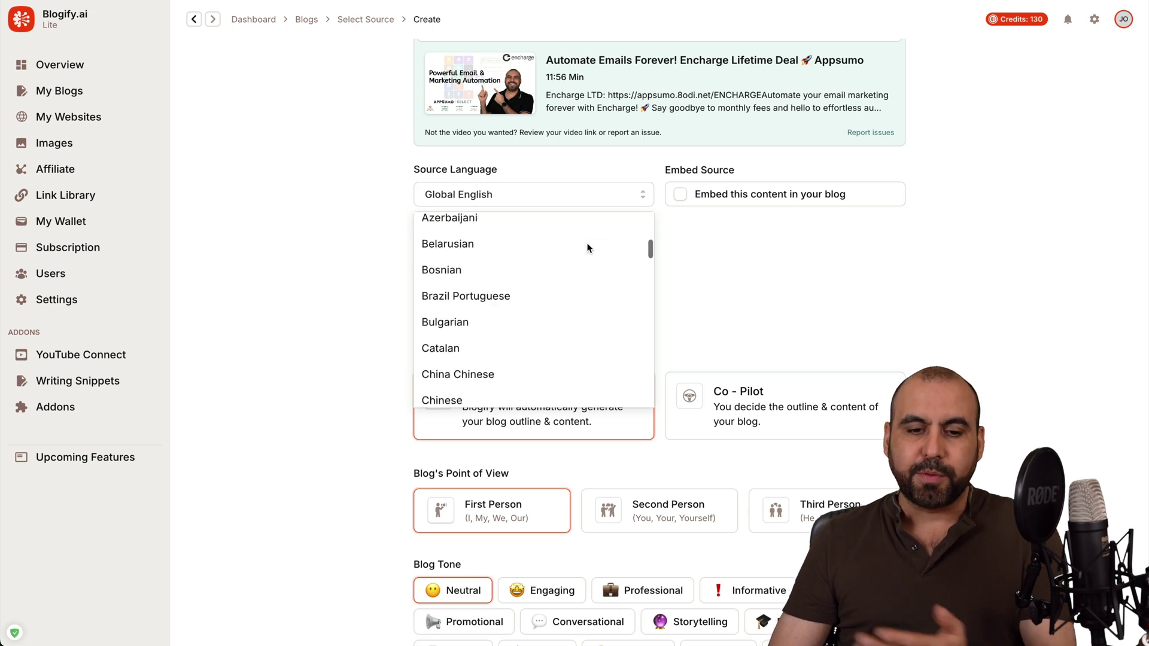
{"action": "left_click", "coordinate": [832, 267]}
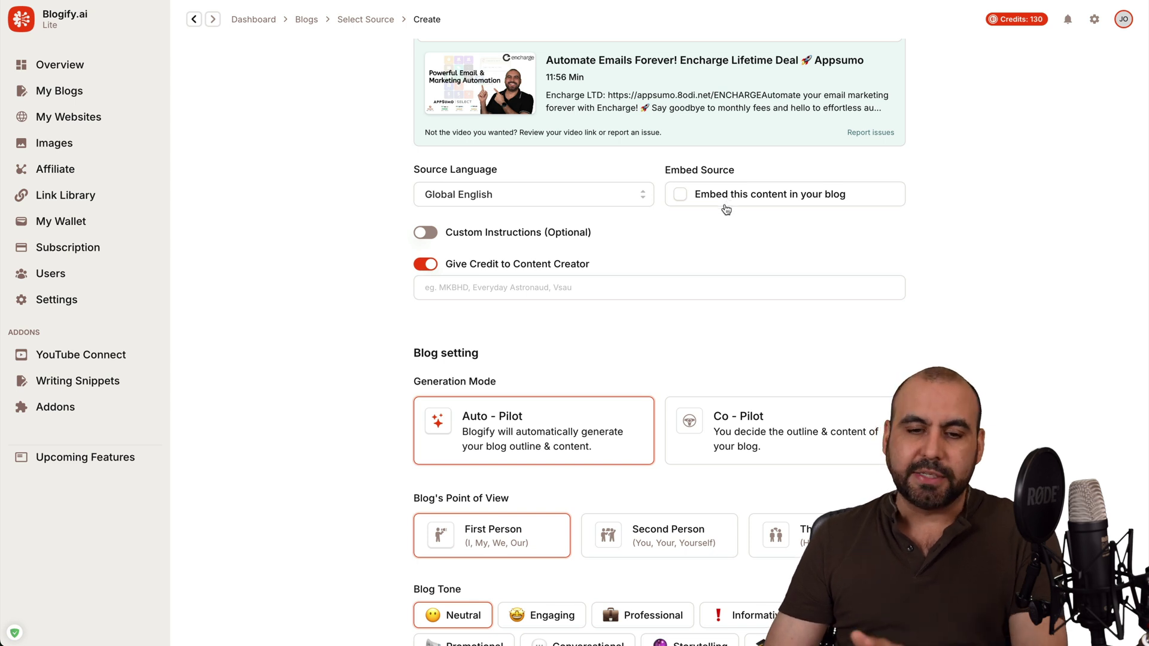
{"action": "left_click", "coordinate": [426, 234]}
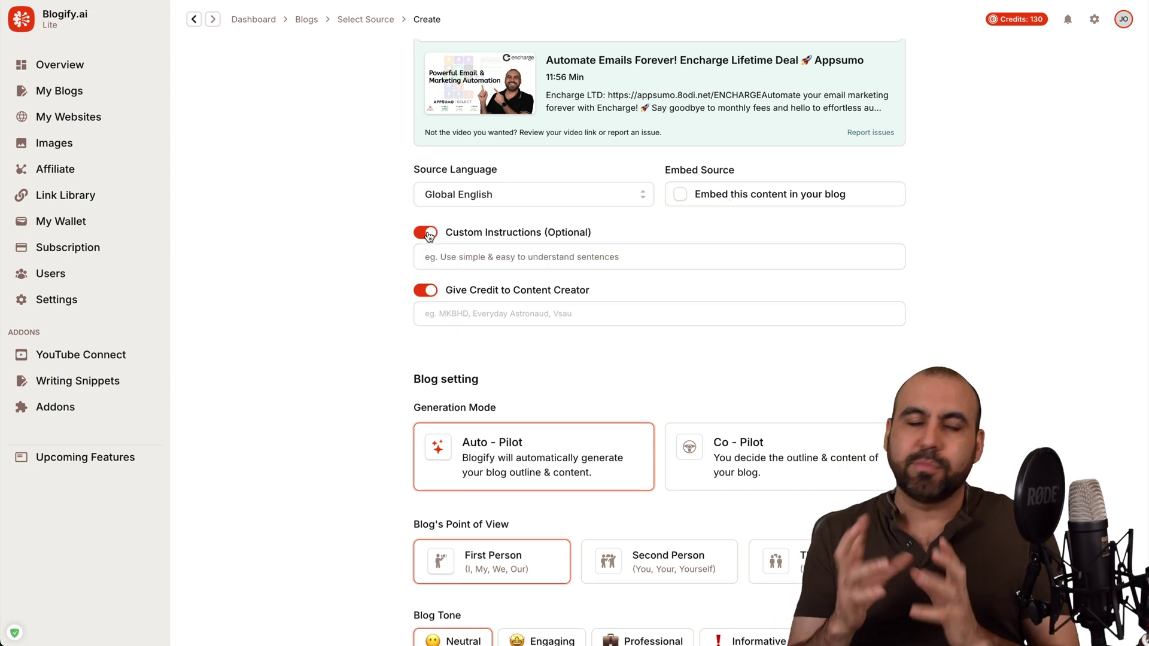
{"action": "left_click", "coordinate": [426, 234]}
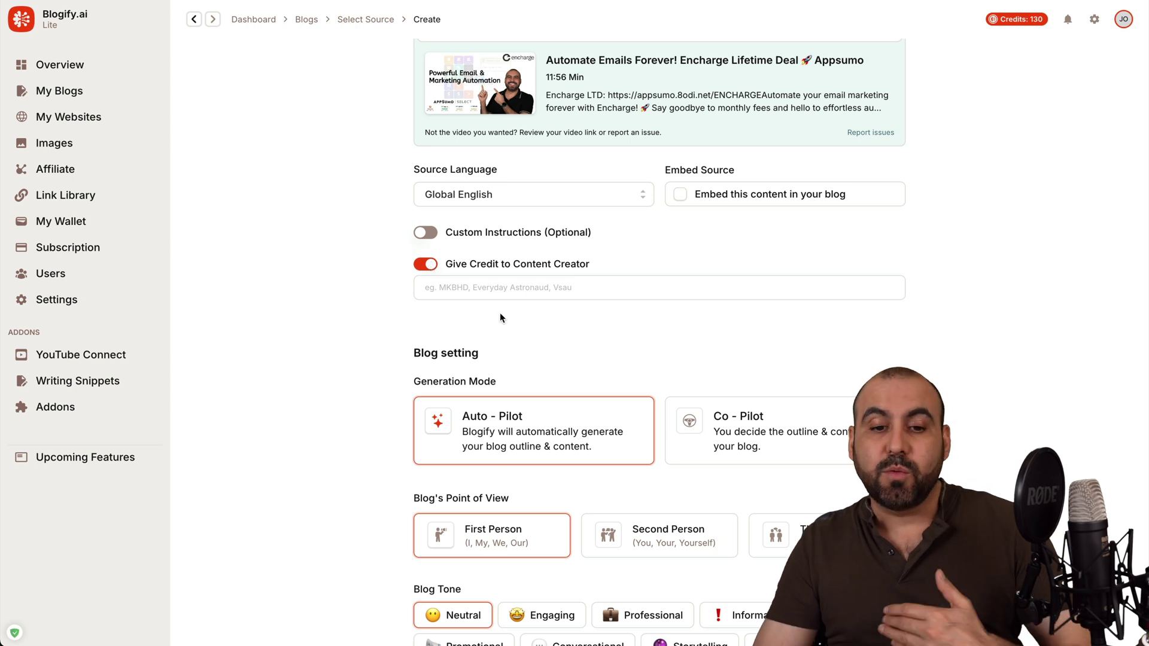
{"action": "left_click", "coordinate": [507, 296]}
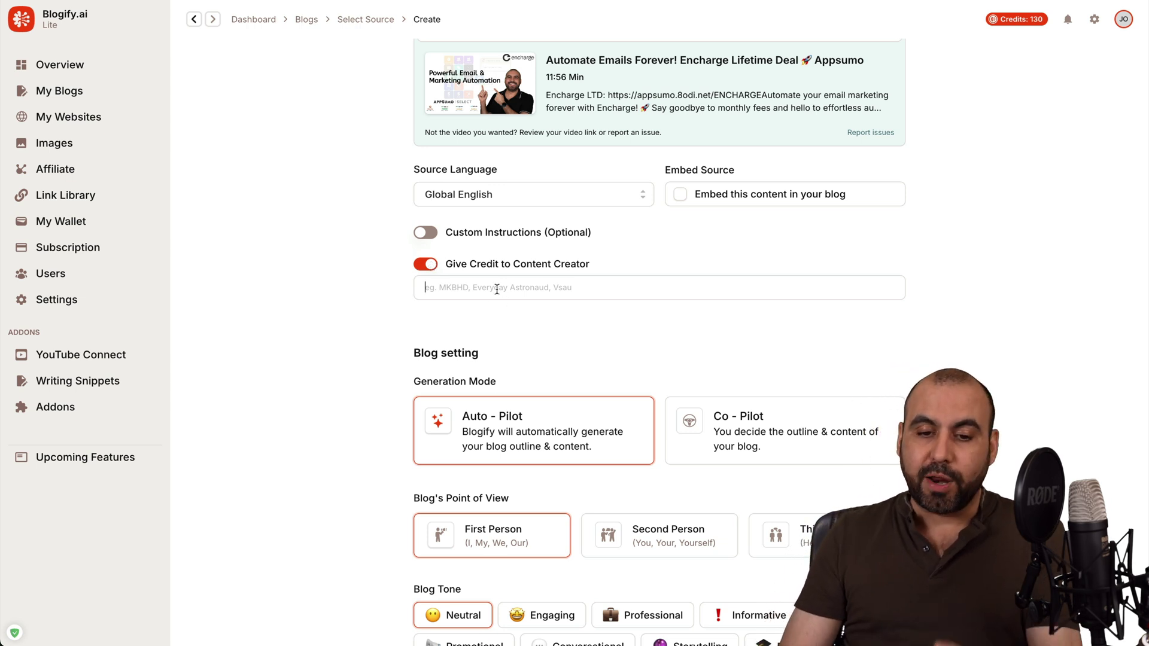
{"action": "left_click", "coordinate": [426, 264]}
{"action": "scroll", "coordinate": [537, 347], "scroll_direction": "down", "scroll_amount": 3}
{"action": "scroll", "coordinate": [537, 352], "scroll_direction": "down", "scroll_amount": 2}
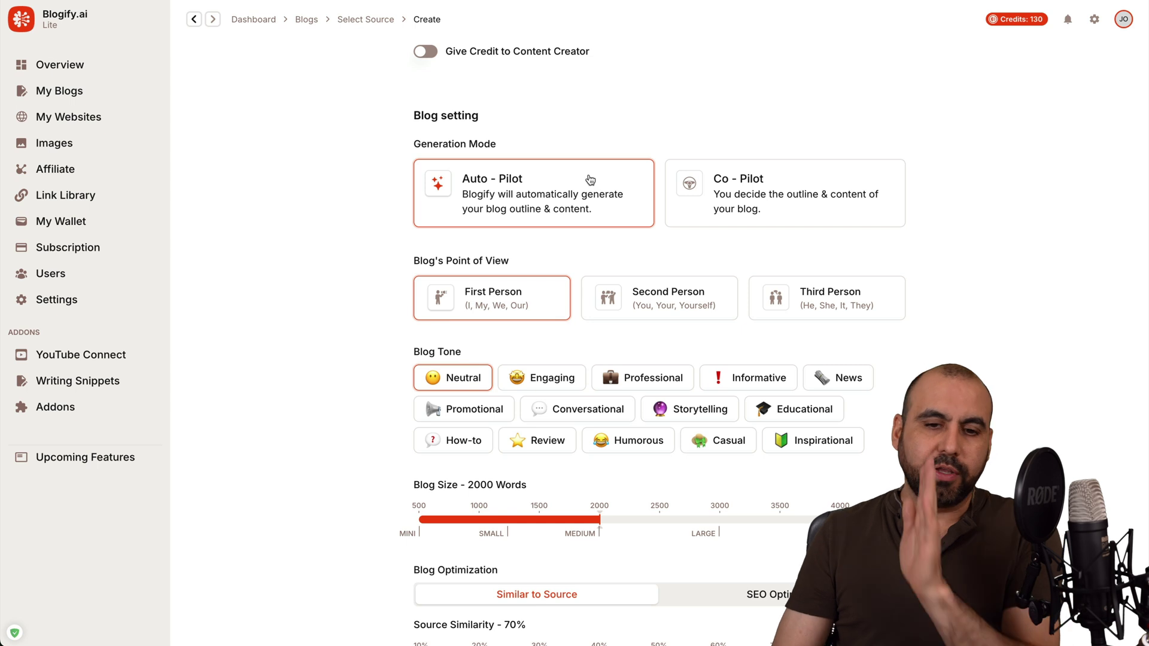
{"action": "scroll", "coordinate": [583, 227], "scroll_direction": "down", "scroll_amount": 2}
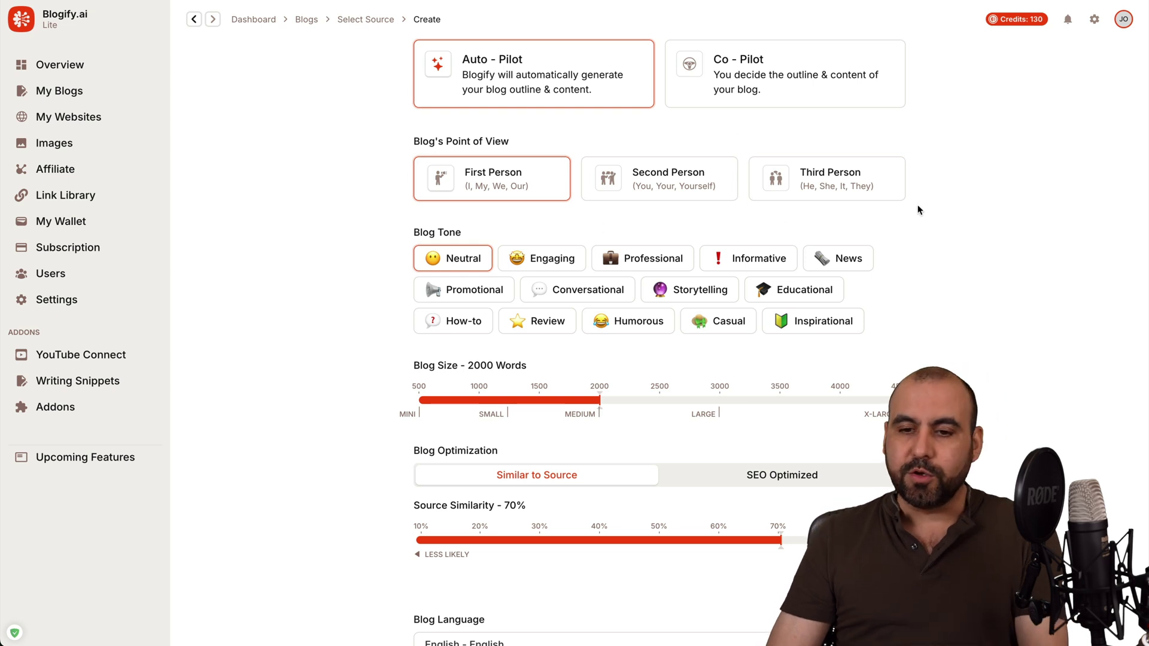
{"action": "scroll", "coordinate": [756, 240], "scroll_direction": "down", "scroll_amount": 2}
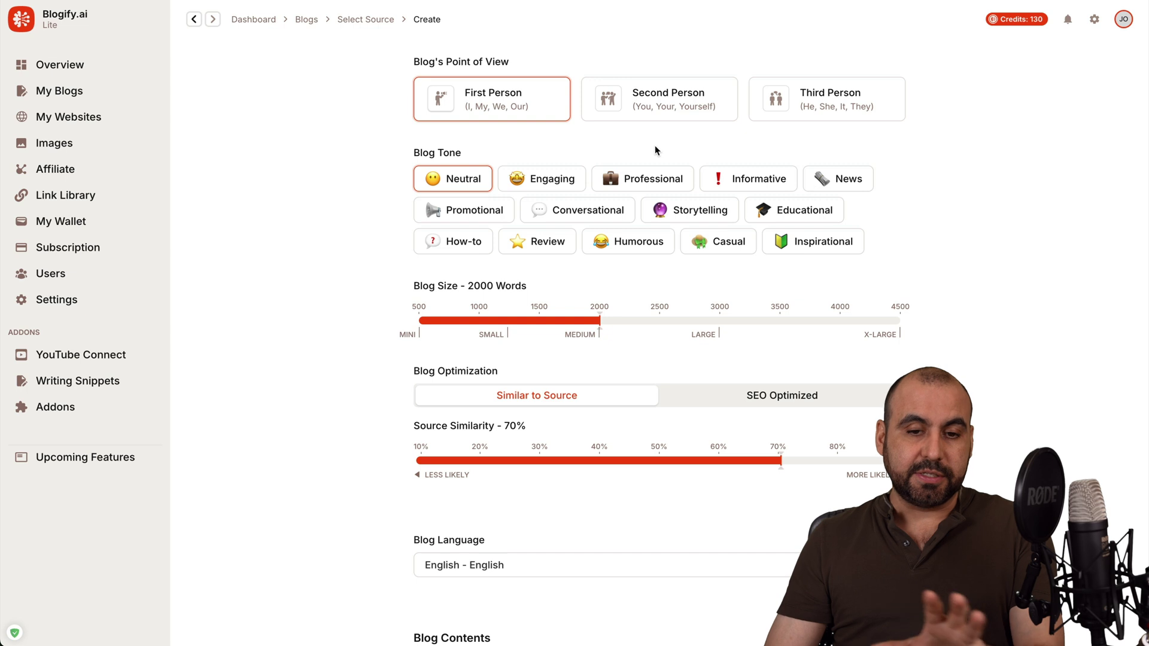
{"action": "scroll", "coordinate": [790, 195], "scroll_direction": "down", "scroll_amount": 3}
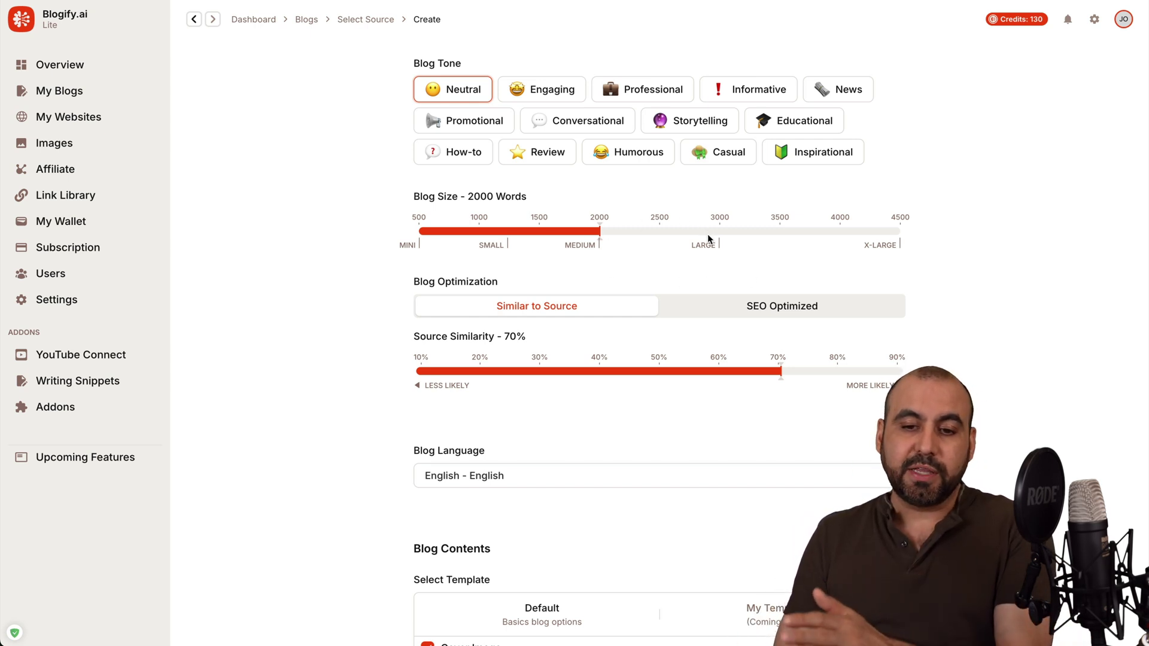
{"action": "scroll", "coordinate": [713, 255], "scroll_direction": "down", "scroll_amount": 2}
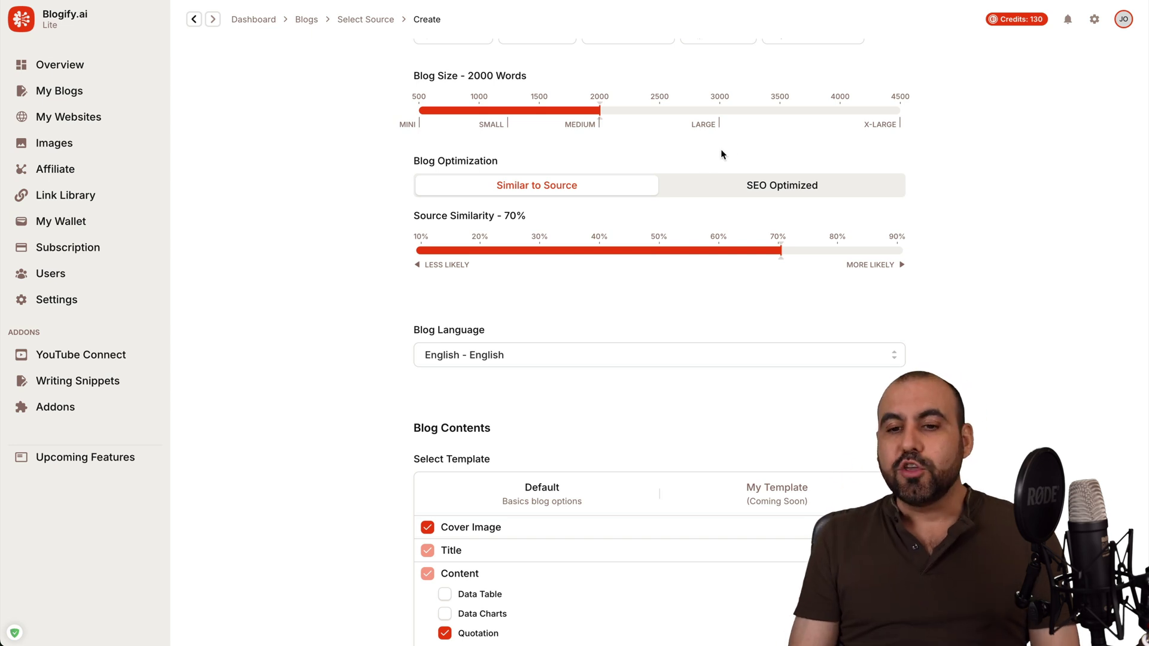
{"action": "left_click", "coordinate": [801, 190]}
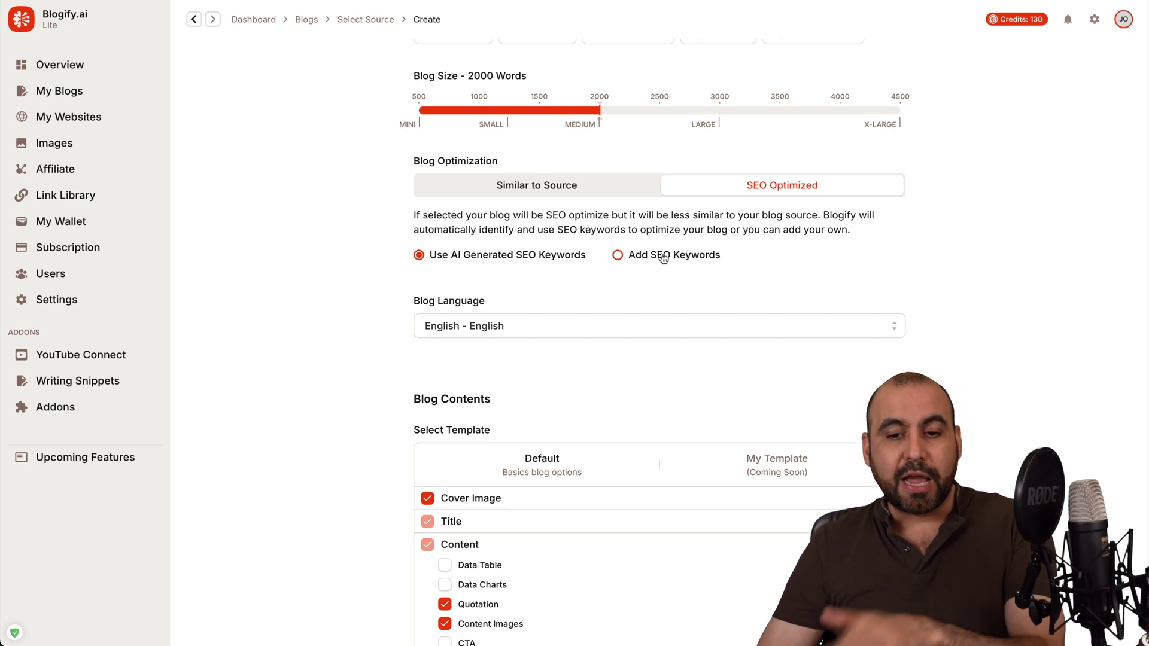
Tick Data Table, Data Charts and CTA under Blog Contents > Content
{"action": "scroll", "coordinate": [598, 251], "scroll_direction": "down", "scroll_amount": 5}
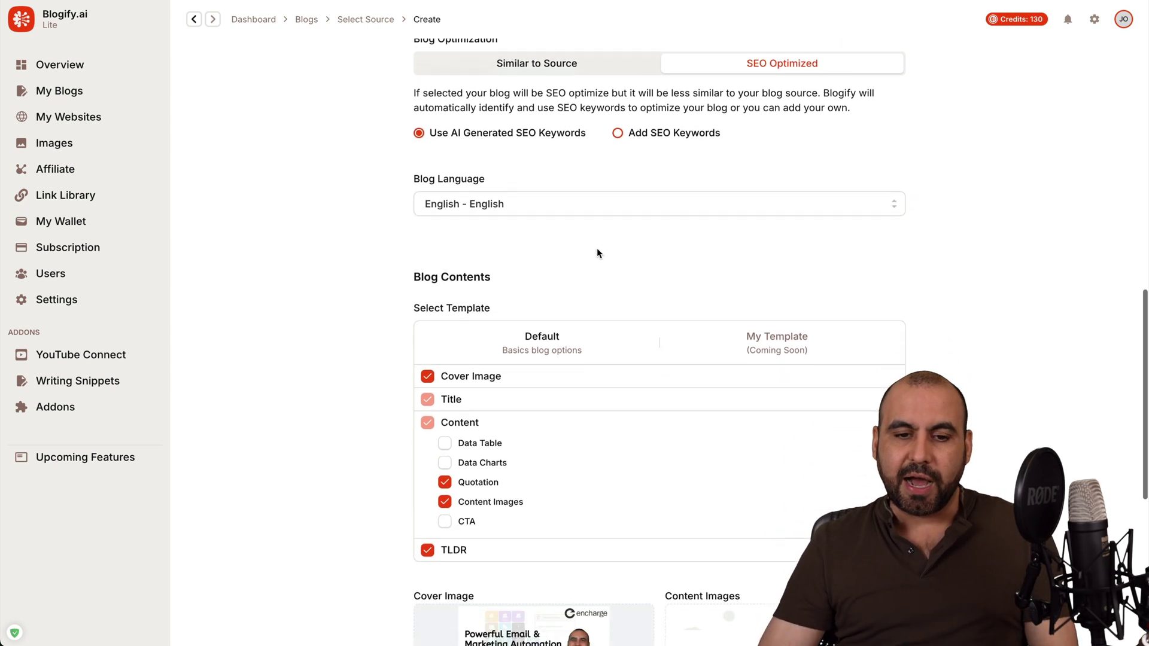
{"action": "scroll", "coordinate": [586, 238], "scroll_direction": "down", "scroll_amount": 1}
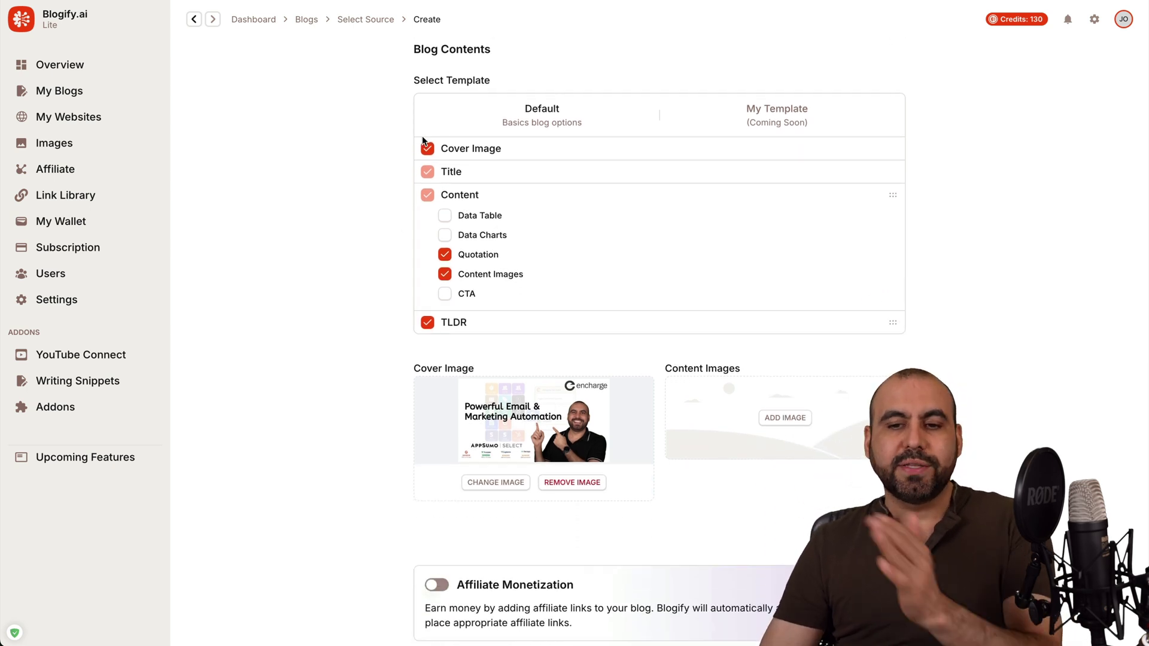
{"action": "left_click", "coordinate": [445, 217]}
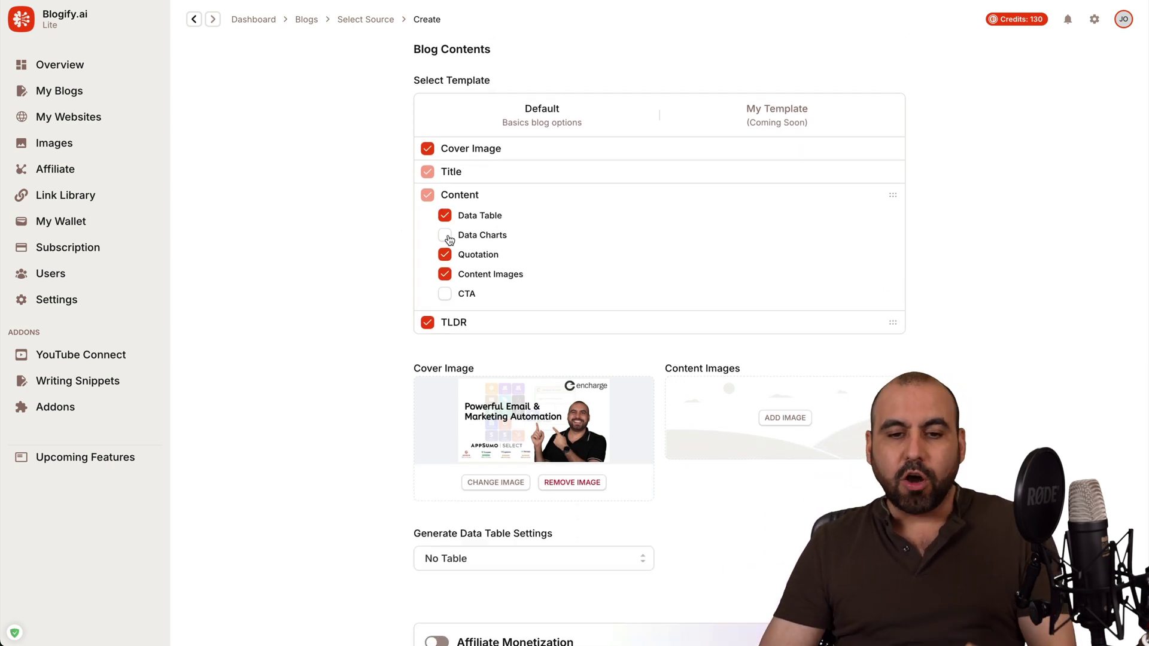
{"action": "left_click", "coordinate": [445, 294]}
{"action": "left_click", "coordinate": [445, 235]}
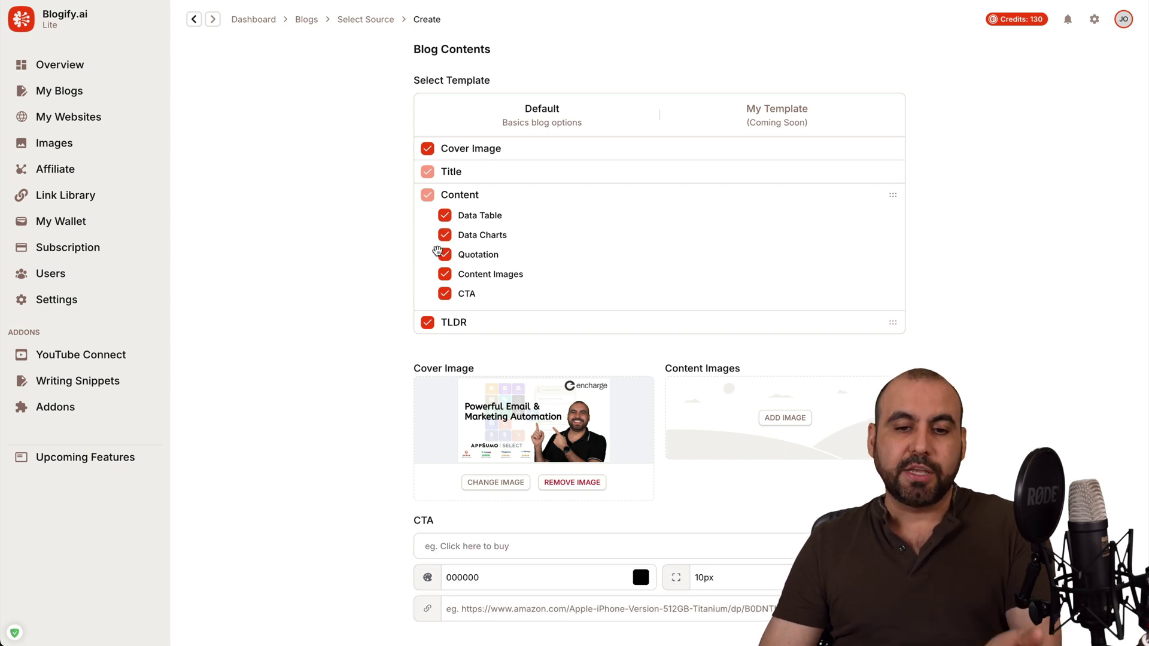
Bring up the Content Images dialog, which allows up to 6 images
{"action": "scroll", "coordinate": [343, 318], "scroll_direction": "down", "scroll_amount": 3}
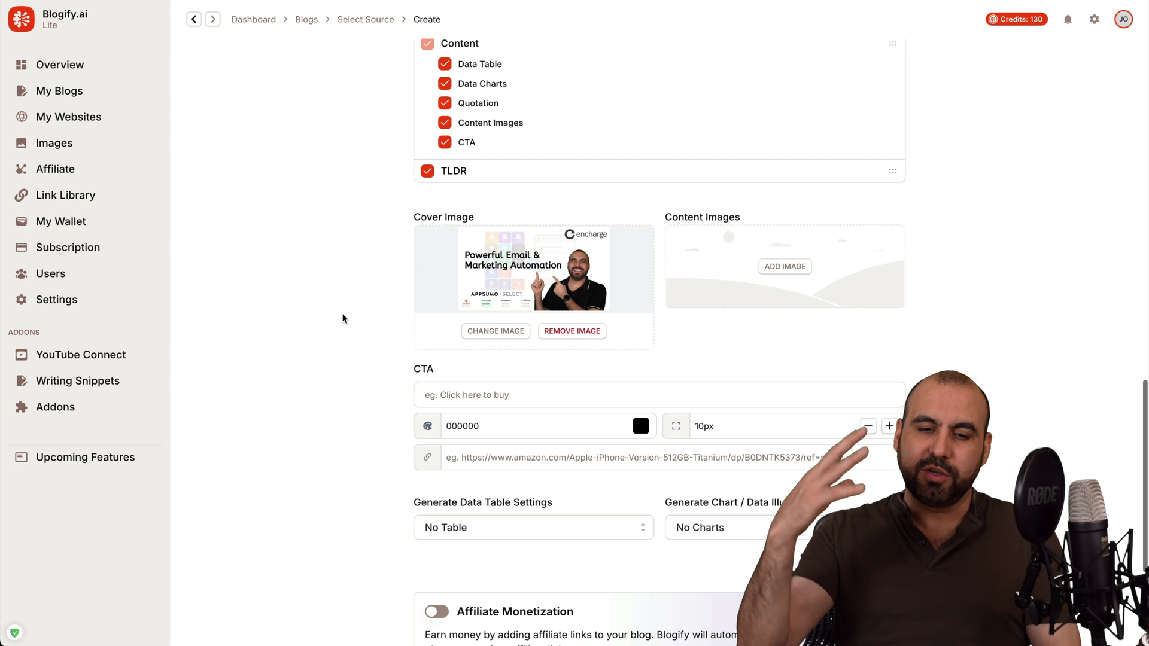
{"action": "scroll", "coordinate": [363, 321], "scroll_direction": "down", "scroll_amount": 2}
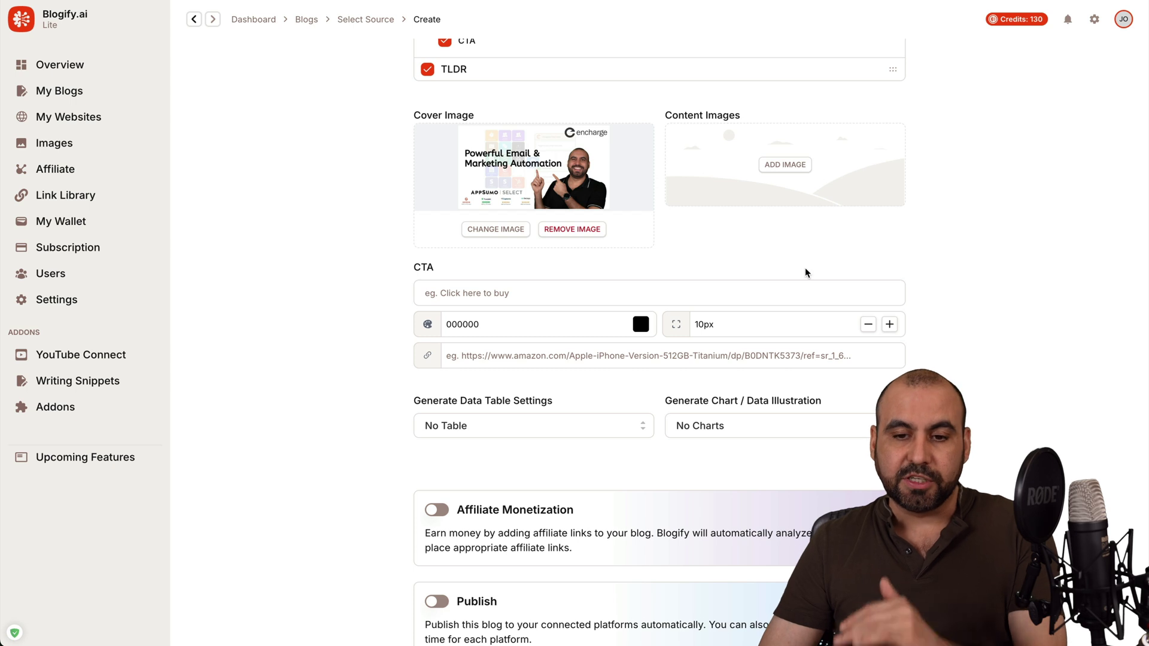
{"action": "scroll", "coordinate": [806, 268], "scroll_direction": "down", "scroll_amount": 1}
{"action": "left_click", "coordinate": [787, 137]}
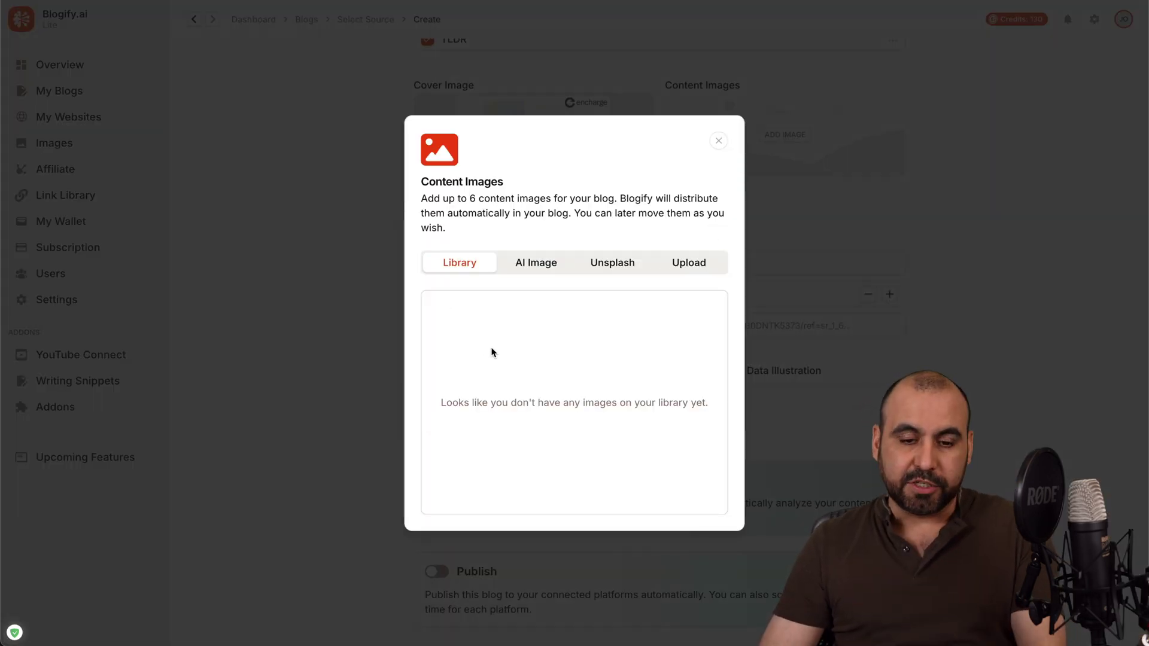
{"action": "left_click", "coordinate": [527, 263]}
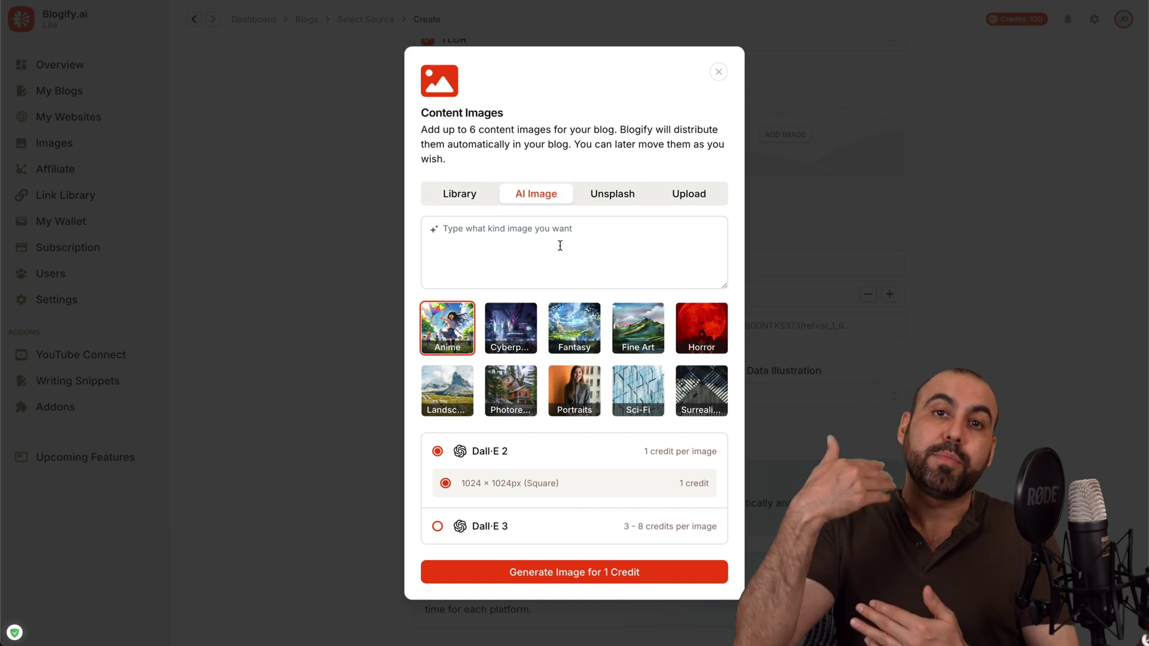
{"action": "left_click", "coordinate": [609, 190]}
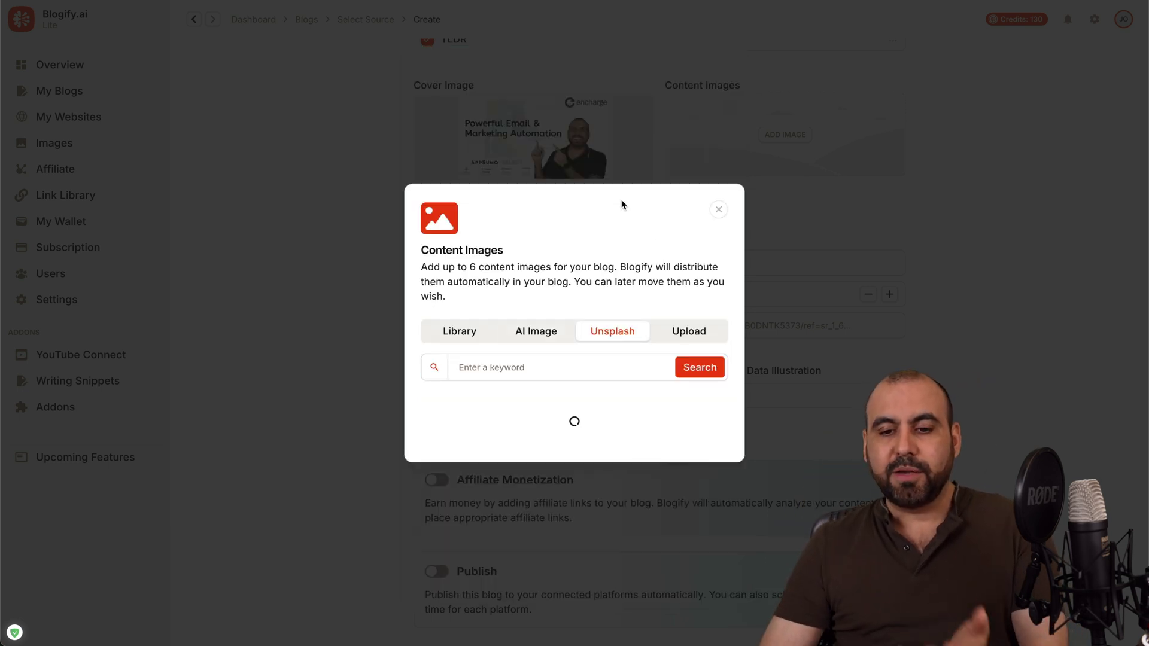
{"action": "left_click", "coordinate": [686, 329]}
{"action": "left_click", "coordinate": [719, 172]}
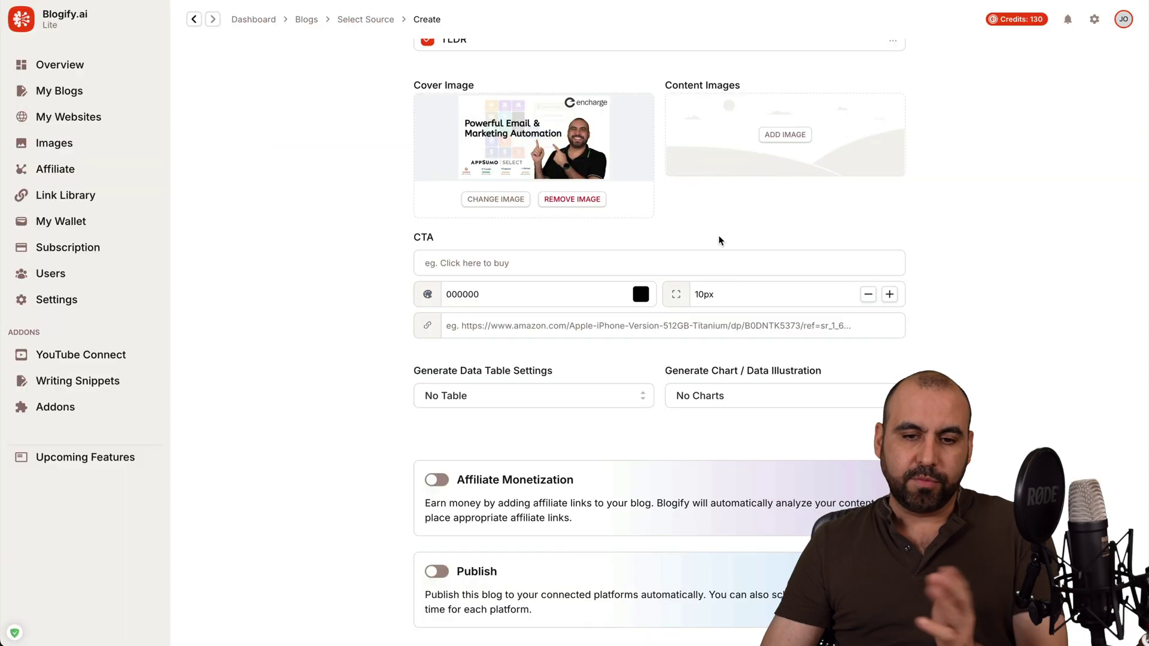
{"action": "scroll", "coordinate": [720, 245], "scroll_direction": "down", "scroll_amount": 1}
{"action": "left_click", "coordinate": [487, 219]}
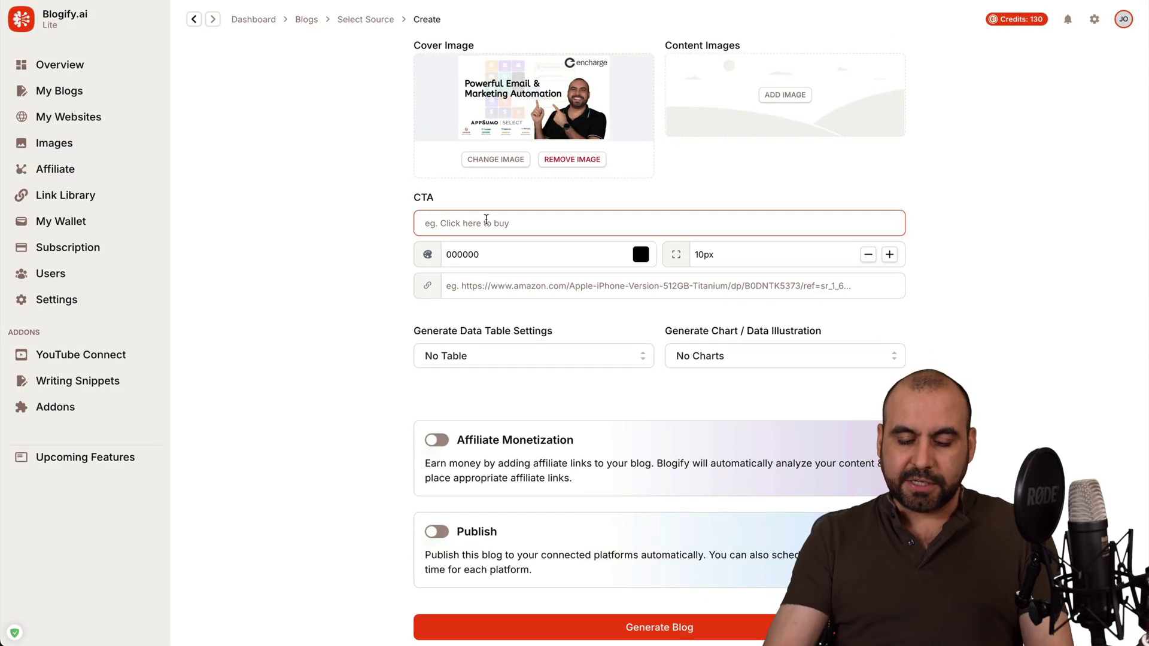
{"action": "type", "text": "BUY NOW"}
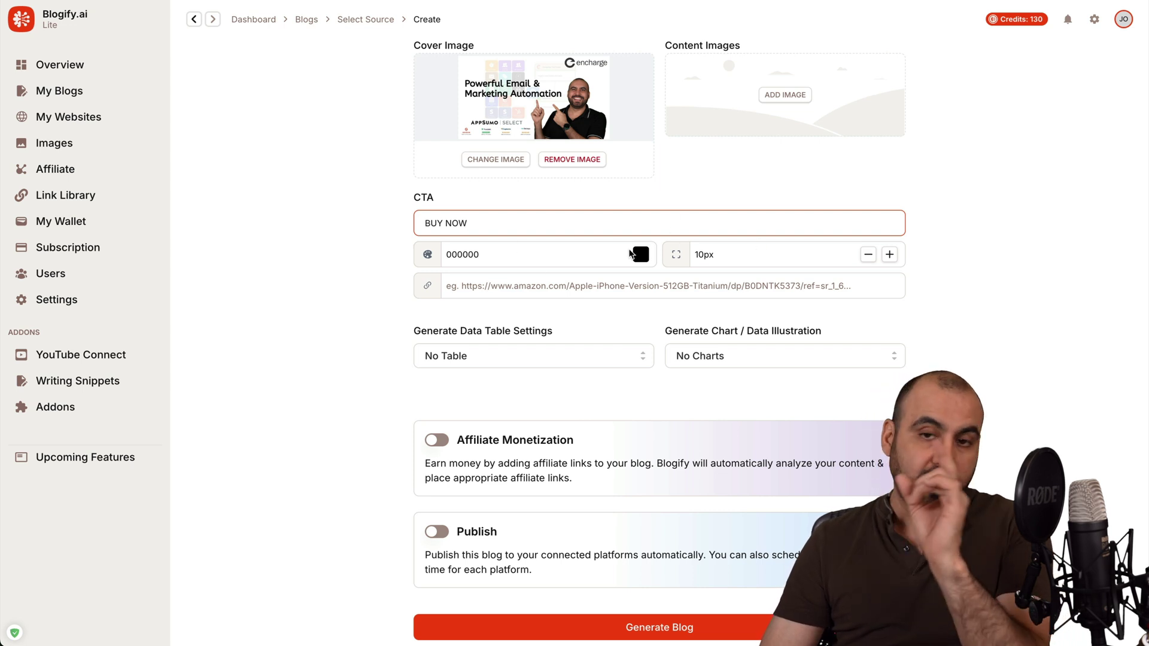
{"action": "left_click", "coordinate": [505, 286]}
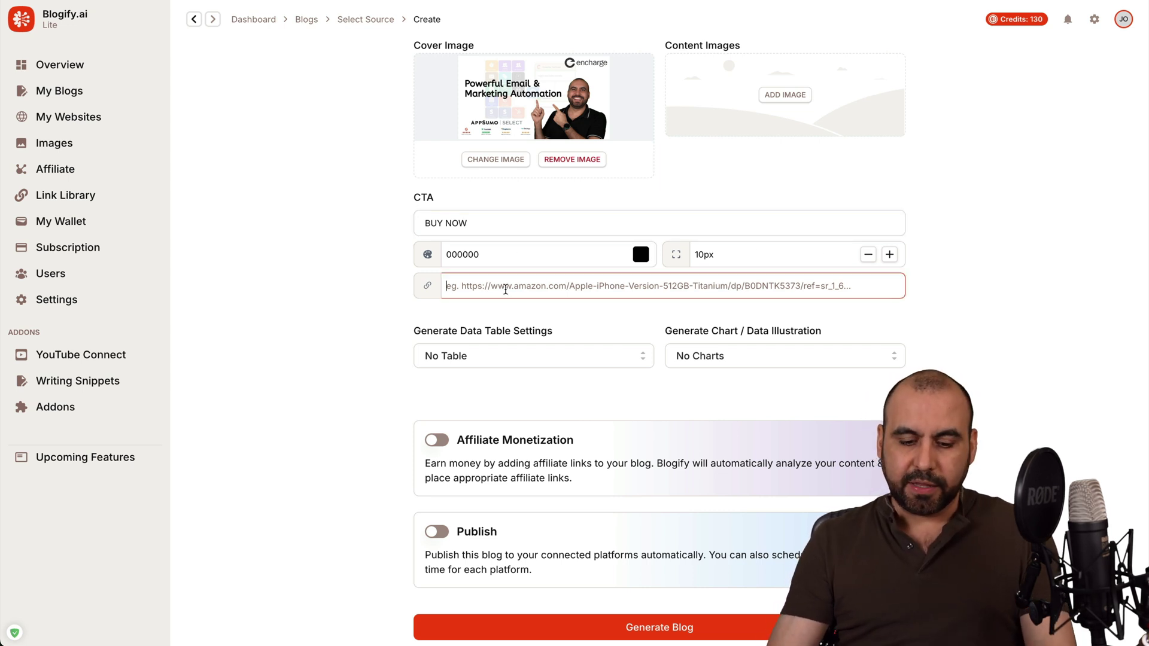
{"action": "type", "text": "https://test.com"}
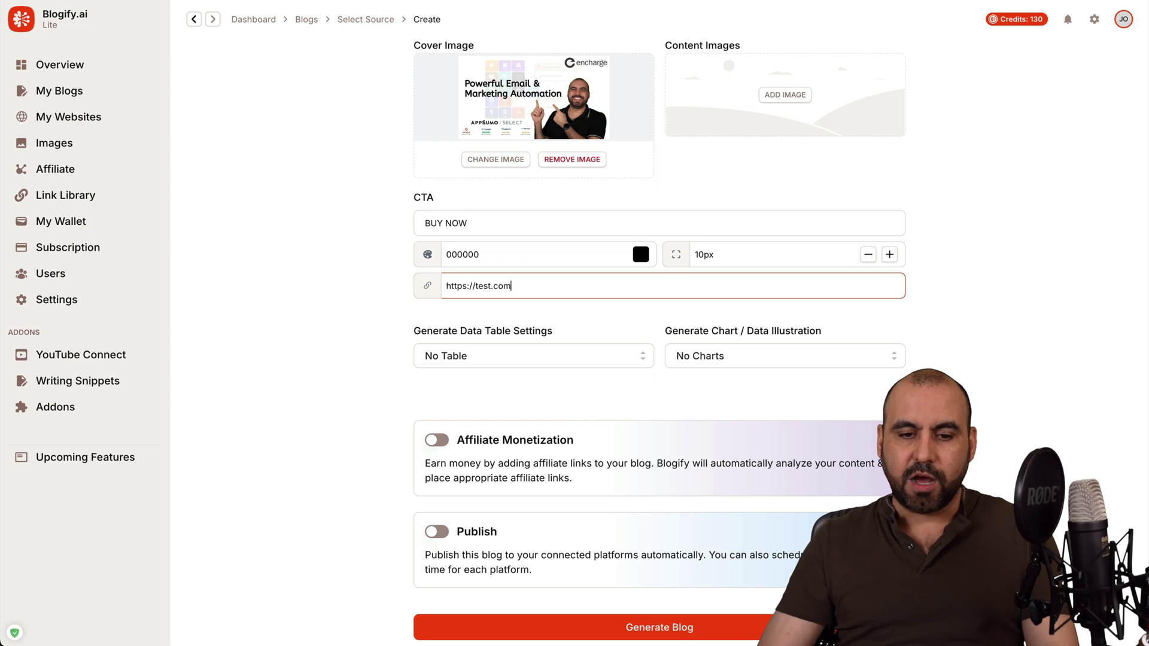
{"action": "left_click", "coordinate": [461, 335]}
Set tables to 'Create a single table' and charts to 'Create a single chart'
{"action": "left_click", "coordinate": [595, 350]}
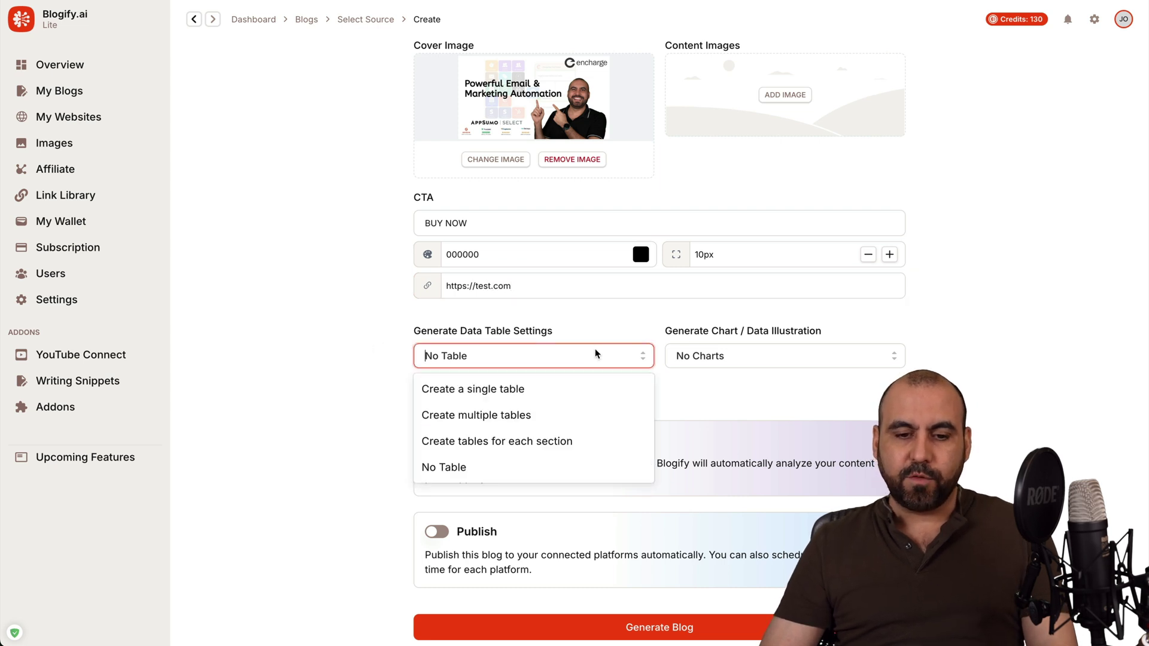
{"action": "left_click", "coordinate": [548, 389]}
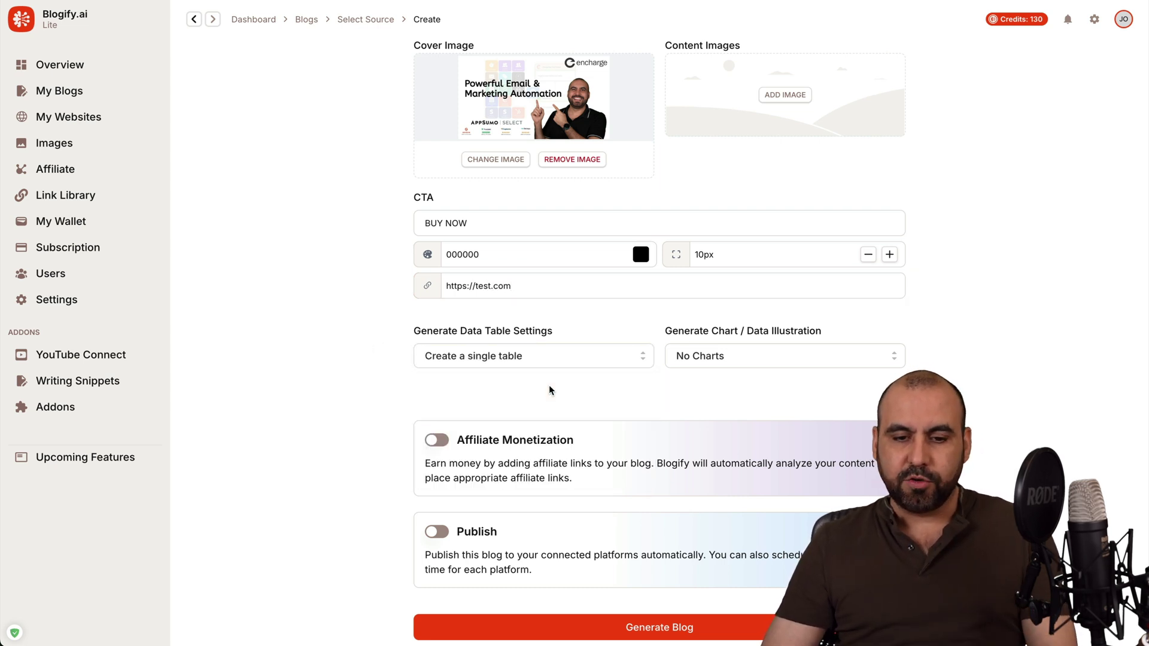
{"action": "left_click", "coordinate": [806, 357]}
{"action": "left_click", "coordinate": [828, 385]}
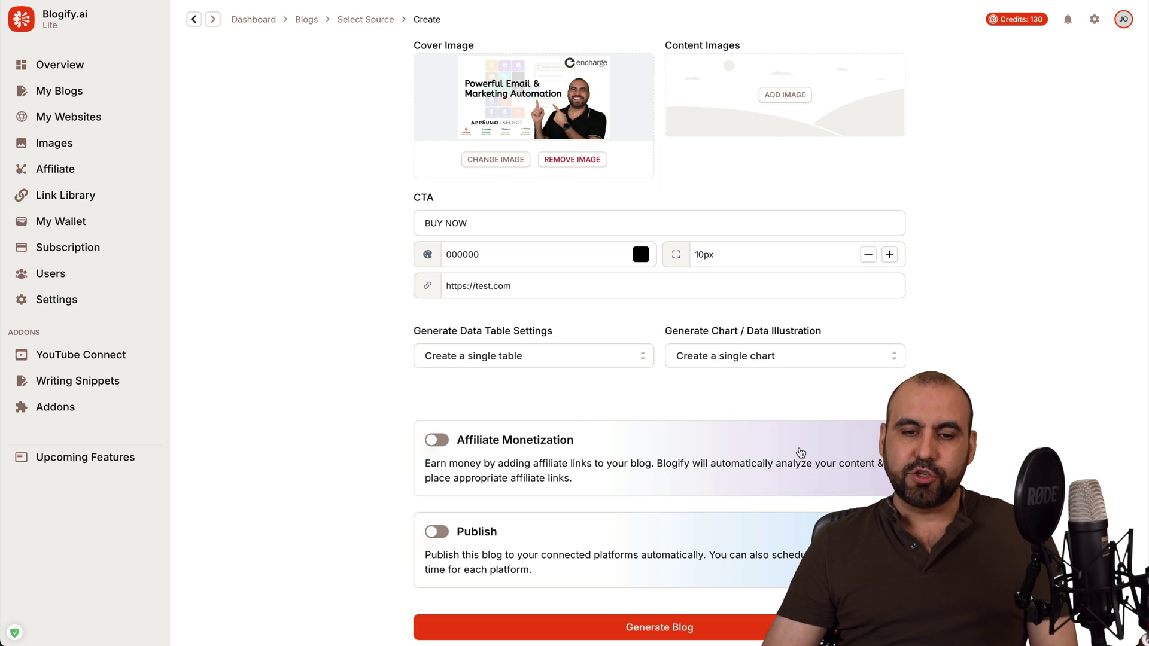
{"action": "scroll", "coordinate": [800, 452], "scroll_direction": "down", "scroll_amount": 2}
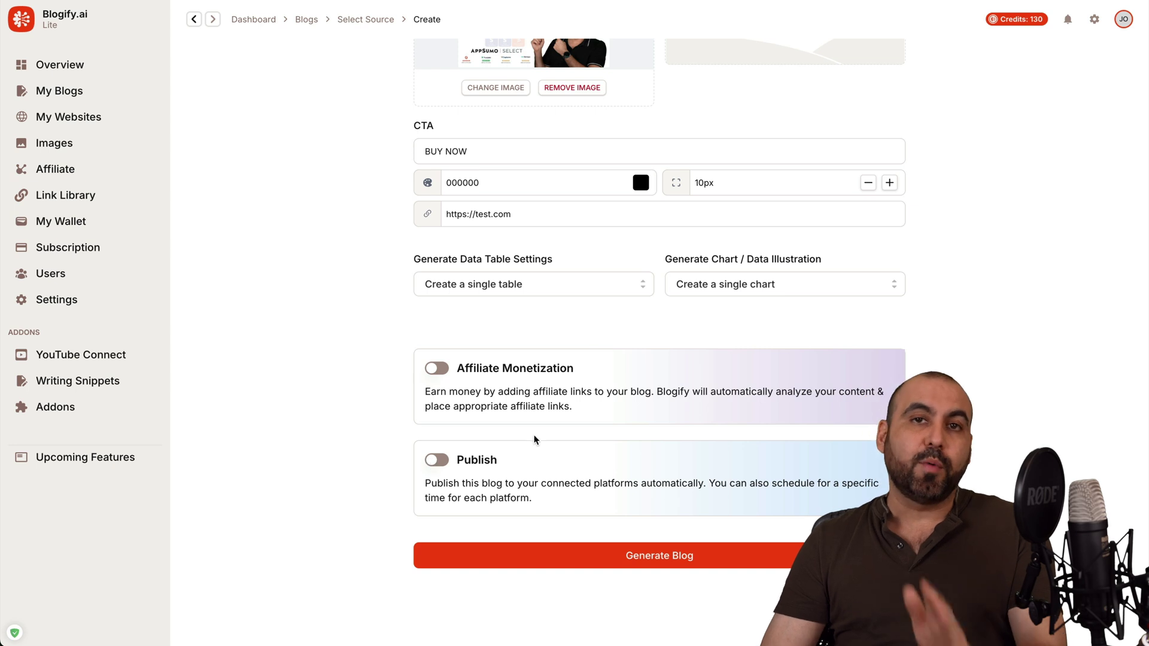
Generate the blog and review the outline: Intro, four headings, Conclusion
{"action": "left_click", "coordinate": [642, 557]}
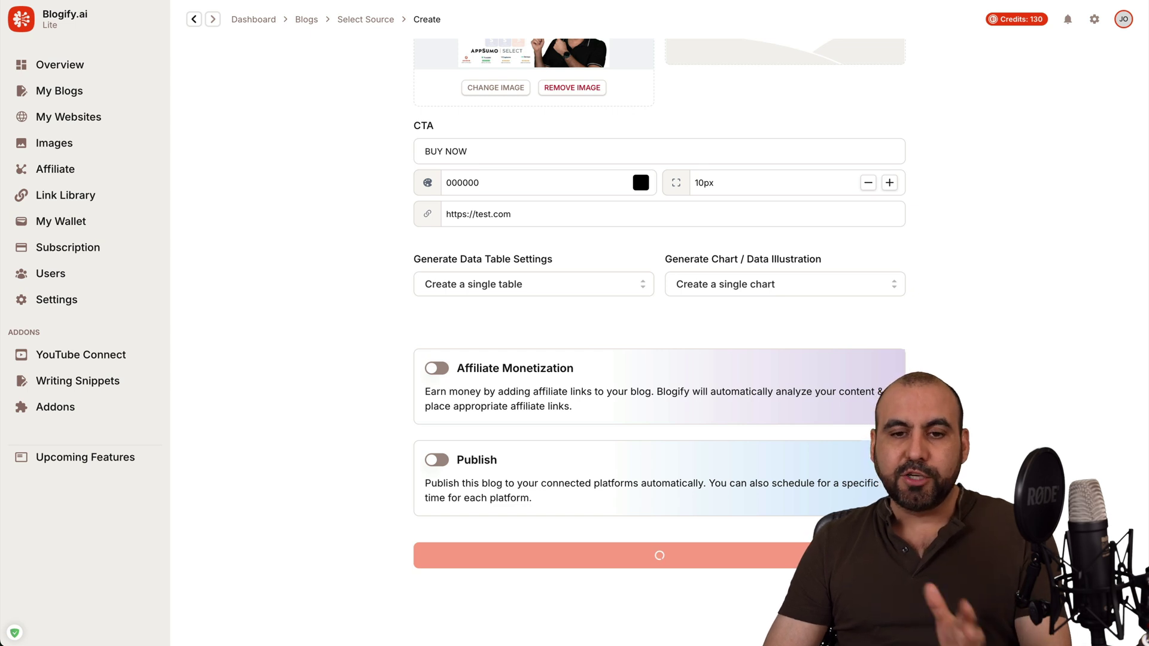
{"action": "scroll", "coordinate": [755, 399], "scroll_direction": "up", "scroll_amount": 20}
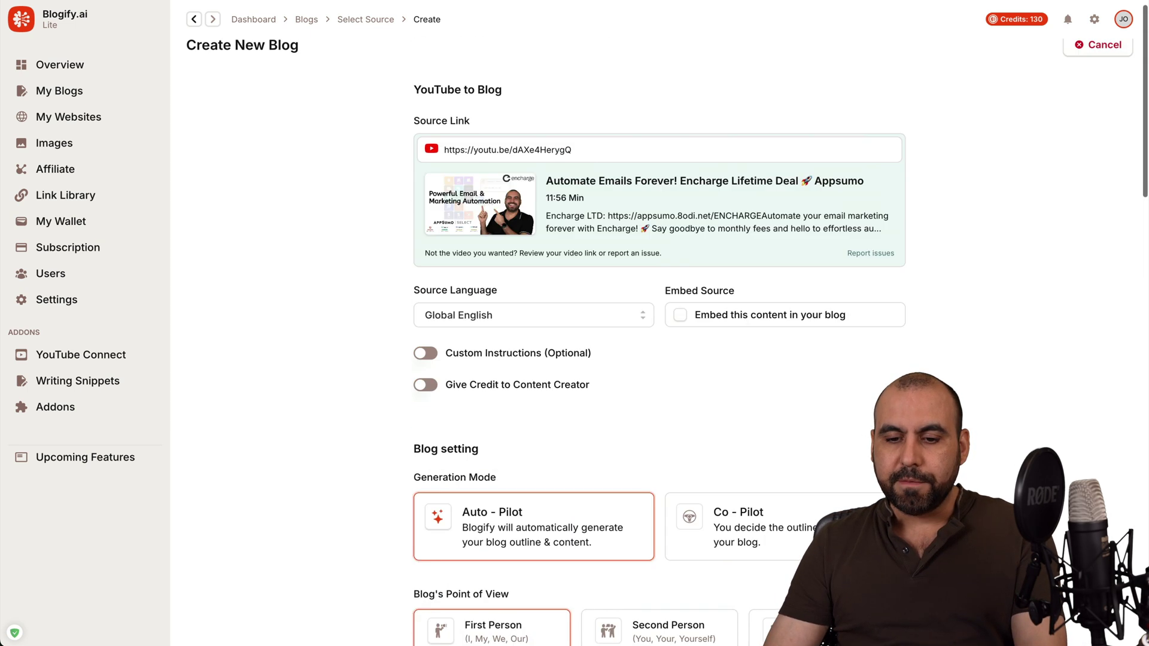
{"action": "scroll", "coordinate": [754, 399], "scroll_direction": "down", "scroll_amount": 4}
{"action": "scroll", "coordinate": [755, 399], "scroll_direction": "down", "scroll_amount": 20}
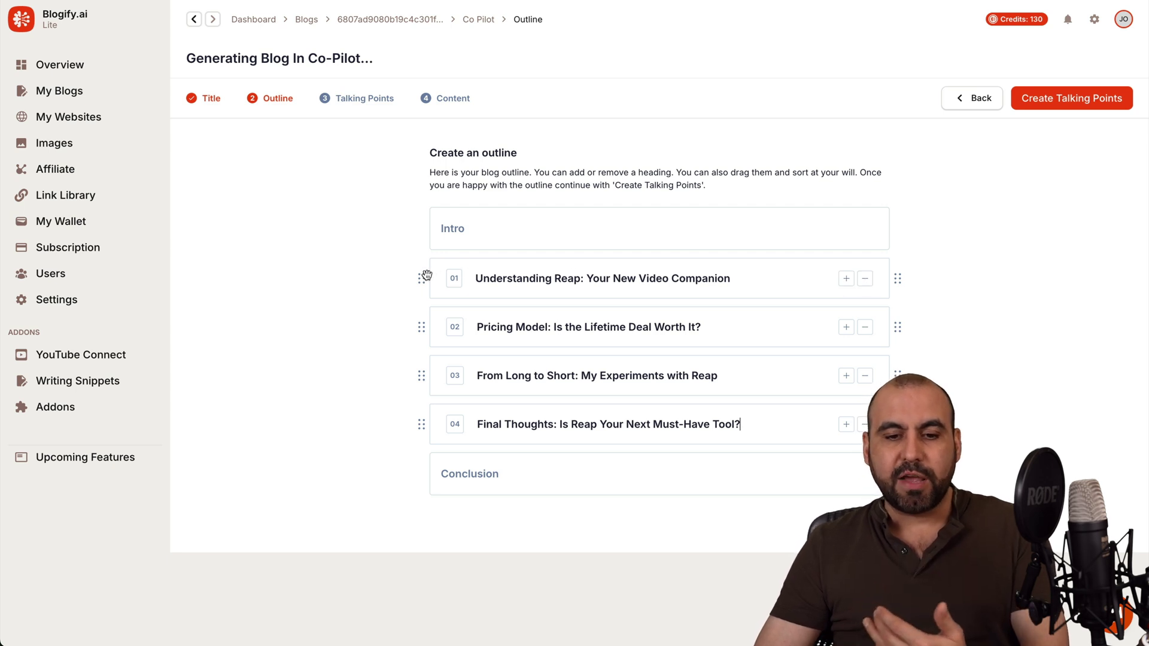
Try reordering, adding and removing outline headings, then create talking points for the four headings
{"action": "mouse_move", "coordinate": [422, 278]}
{"action": "left_mouse_down"}
{"action": "mouse_move", "coordinate": [408, 372]}
{"action": "mouse_move", "coordinate": [408, 288]}
{"action": "left_mouse_up"}
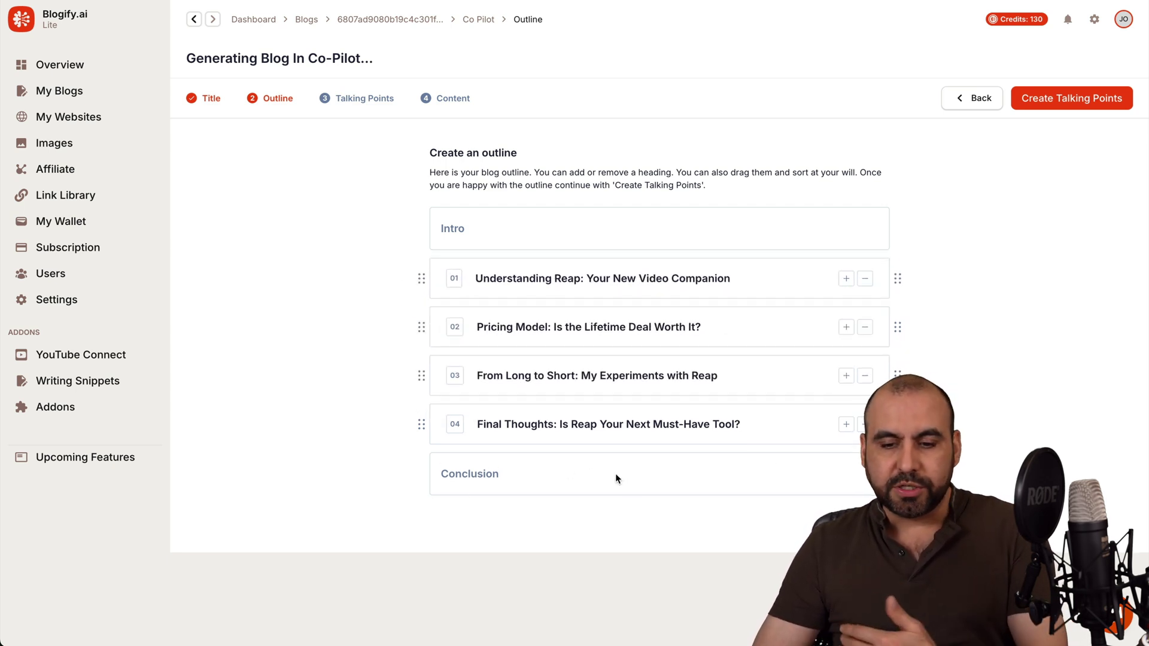
{"action": "left_click", "coordinate": [846, 377]}
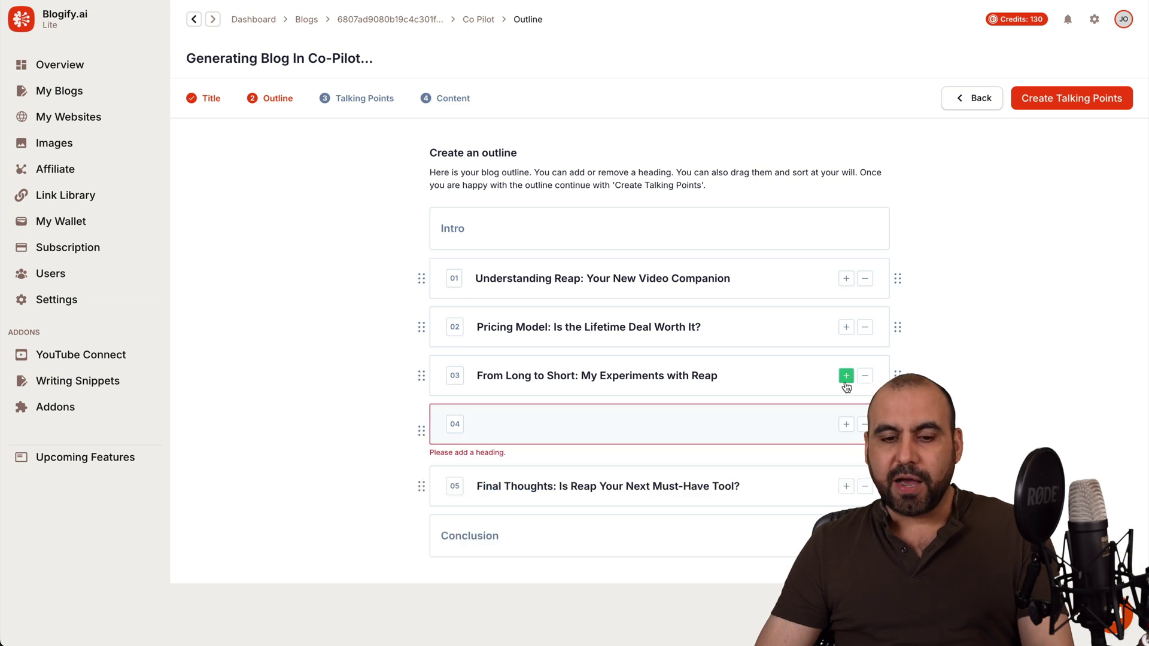
{"action": "left_click", "coordinate": [865, 425]}
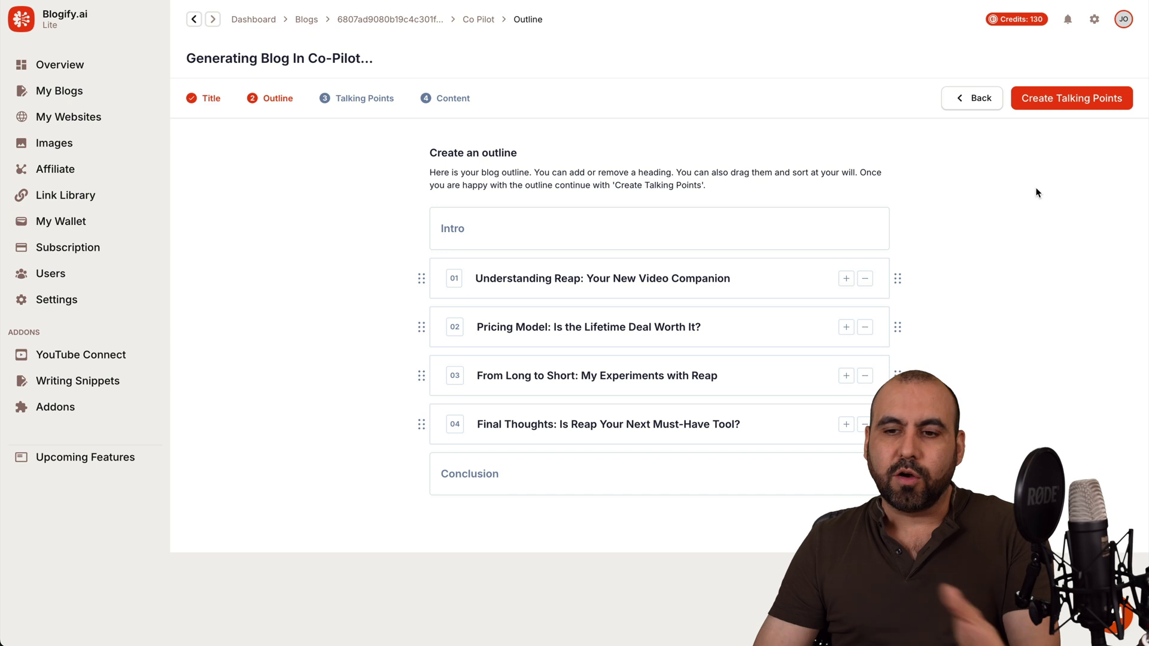
{"action": "left_click", "coordinate": [1083, 98]}
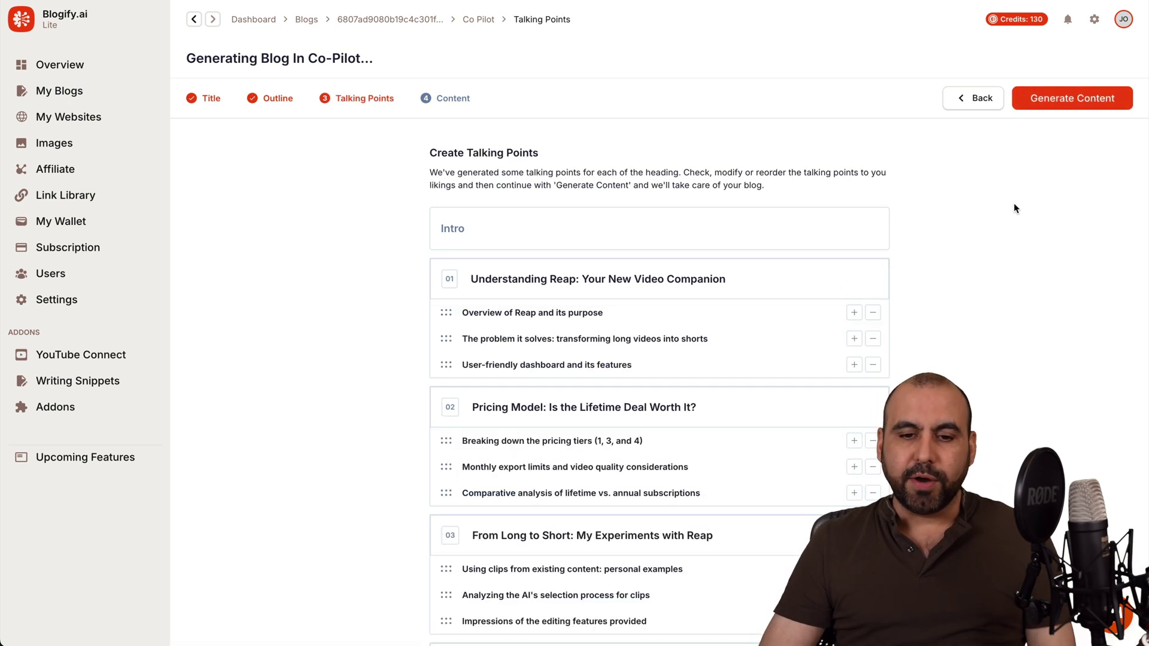
Review the three talking points per heading and generate the full blog content
{"action": "scroll", "coordinate": [759, 394], "scroll_direction": "down", "scroll_amount": 4}
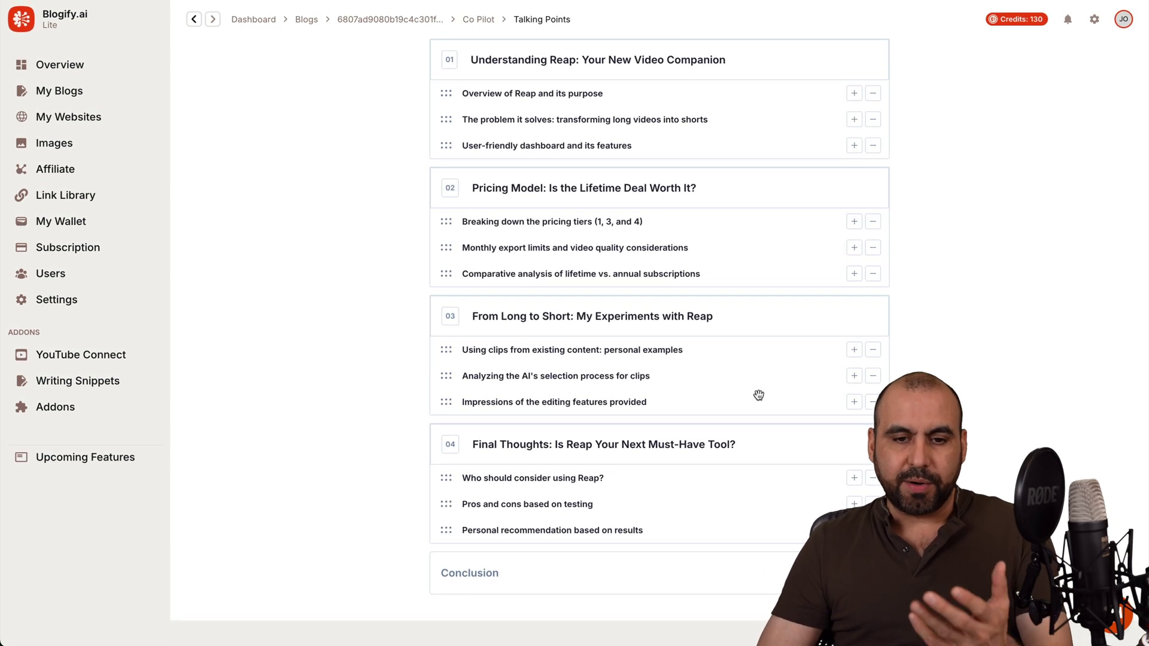
{"action": "scroll", "coordinate": [759, 395], "scroll_direction": "up", "scroll_amount": 4}
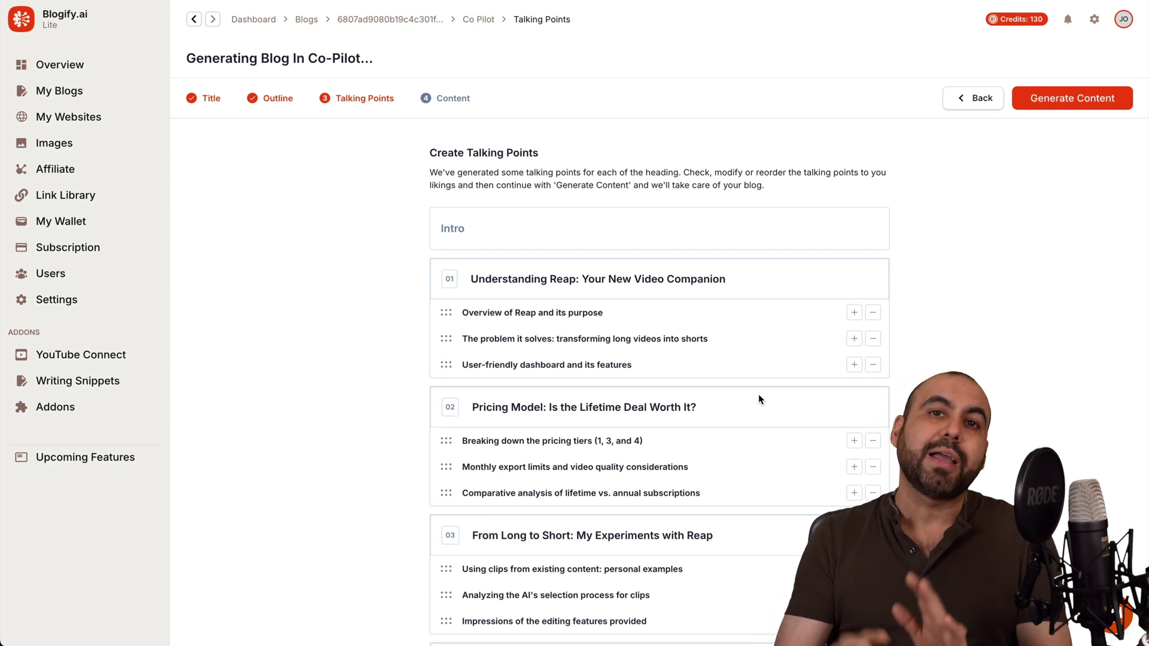
{"action": "left_click", "coordinate": [1059, 99]}
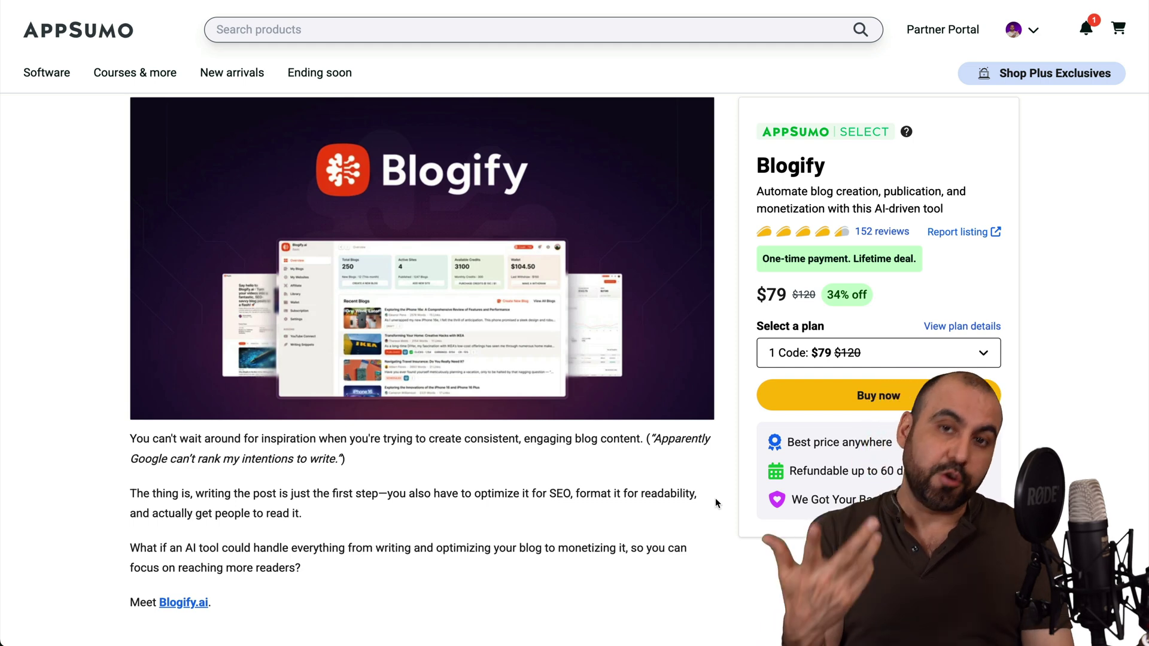
Scroll to Plans & features and leave Plan 3 at 3 codes
{"action": "scroll", "coordinate": [716, 498], "scroll_direction": "down", "scroll_amount": 10}
{"action": "scroll", "coordinate": [716, 500], "scroll_direction": "down", "scroll_amount": 20}
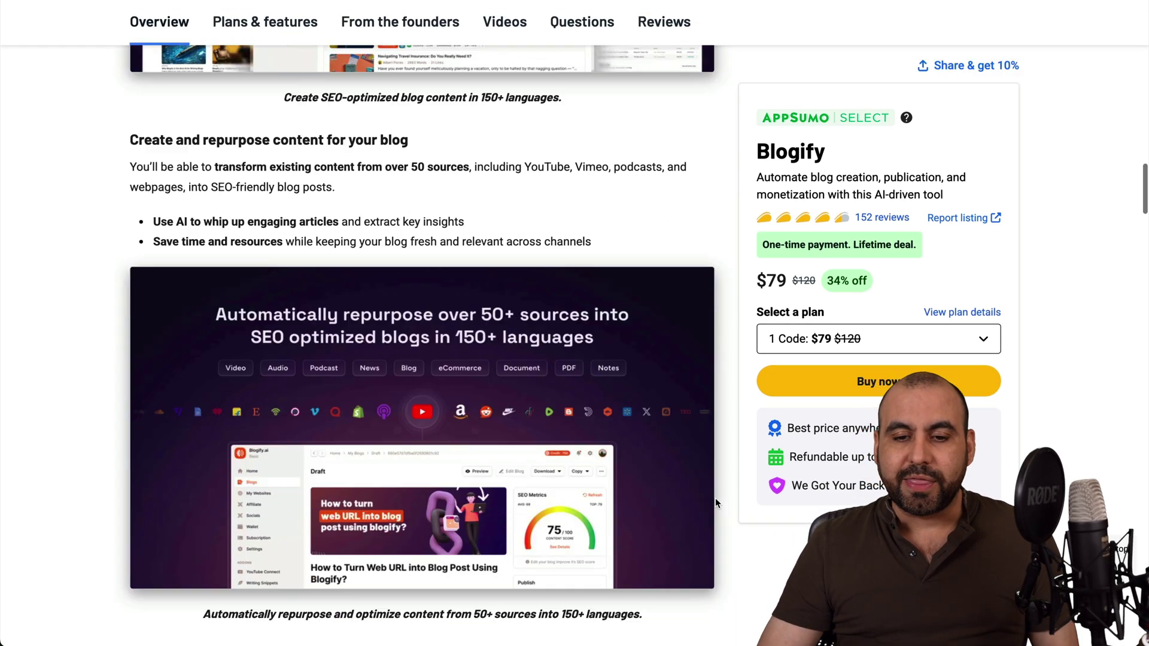
{"action": "scroll", "coordinate": [716, 499], "scroll_direction": "down", "scroll_amount": 1}
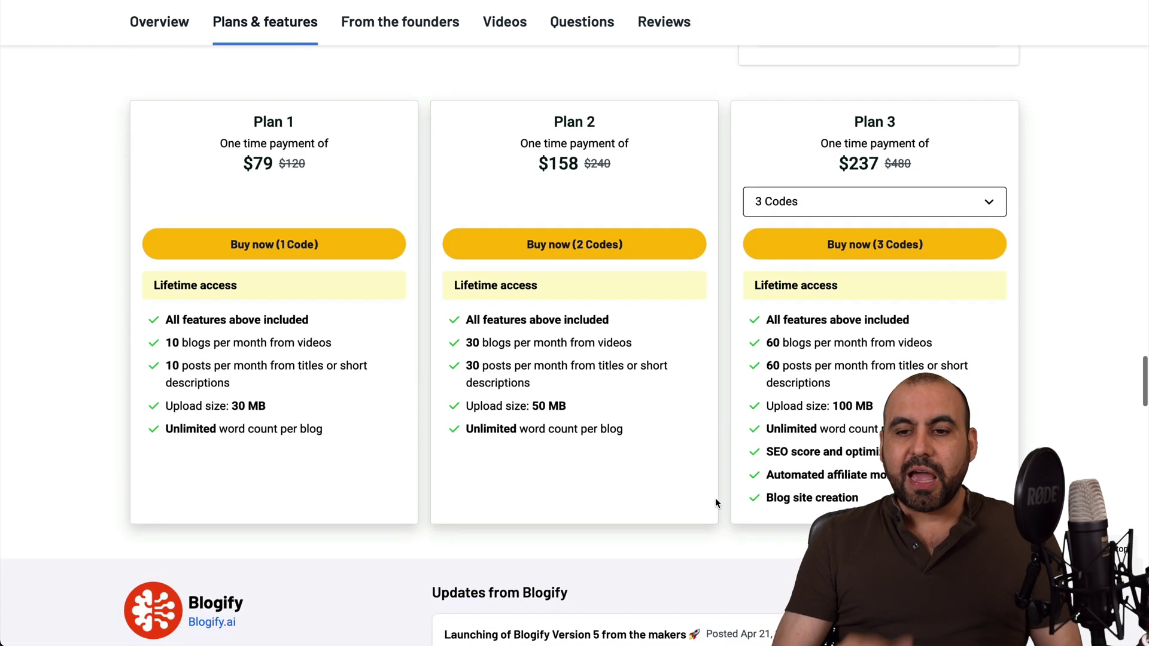
{"action": "left_click", "coordinate": [986, 202]}
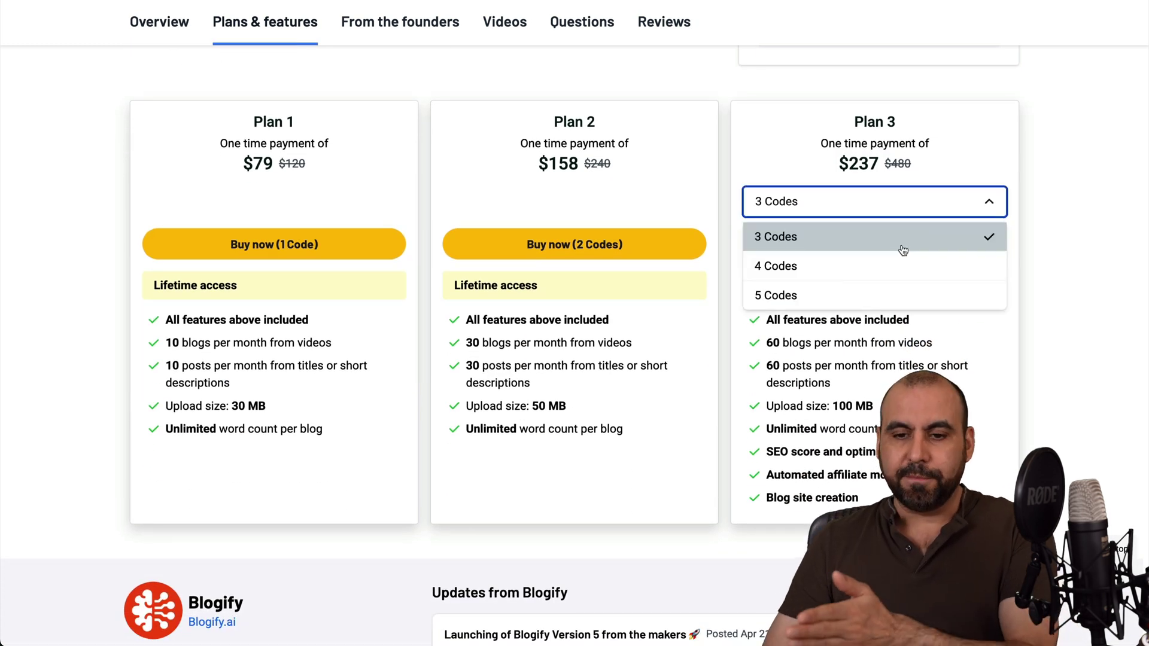
{"action": "left_click", "coordinate": [1057, 276]}
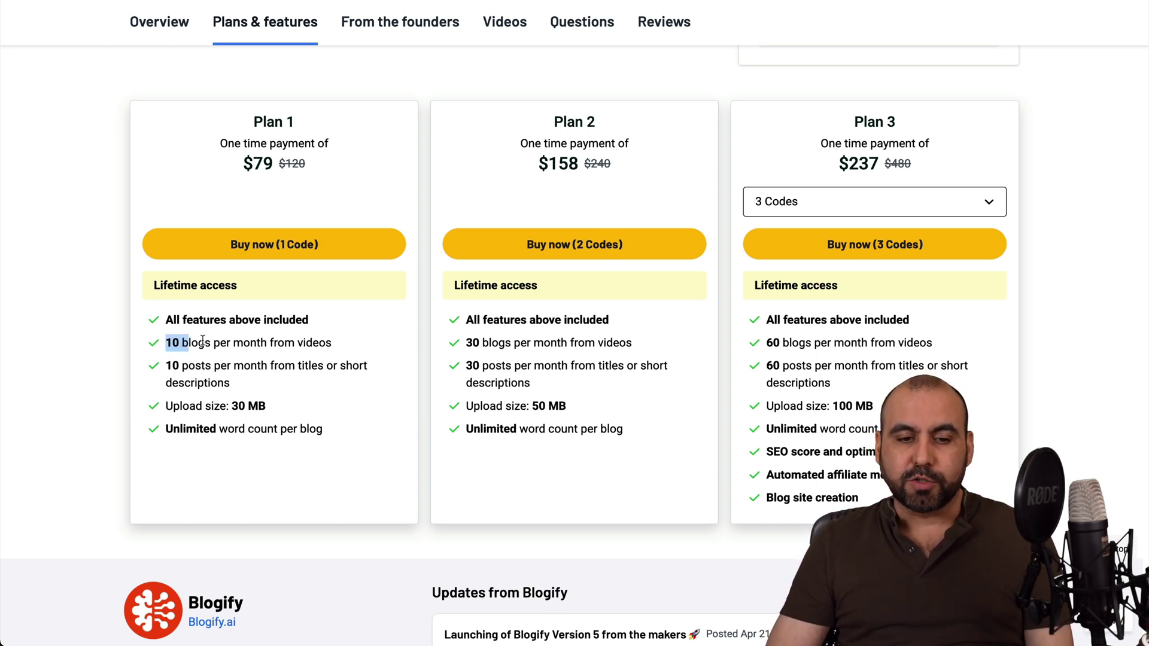
Highlight Plan 1's 10 blogs per month and Plan 3's SEO, affiliate and blog site features
{"action": "left_click_drag", "start_coordinate": [202, 341], "coordinate": [343, 351]}
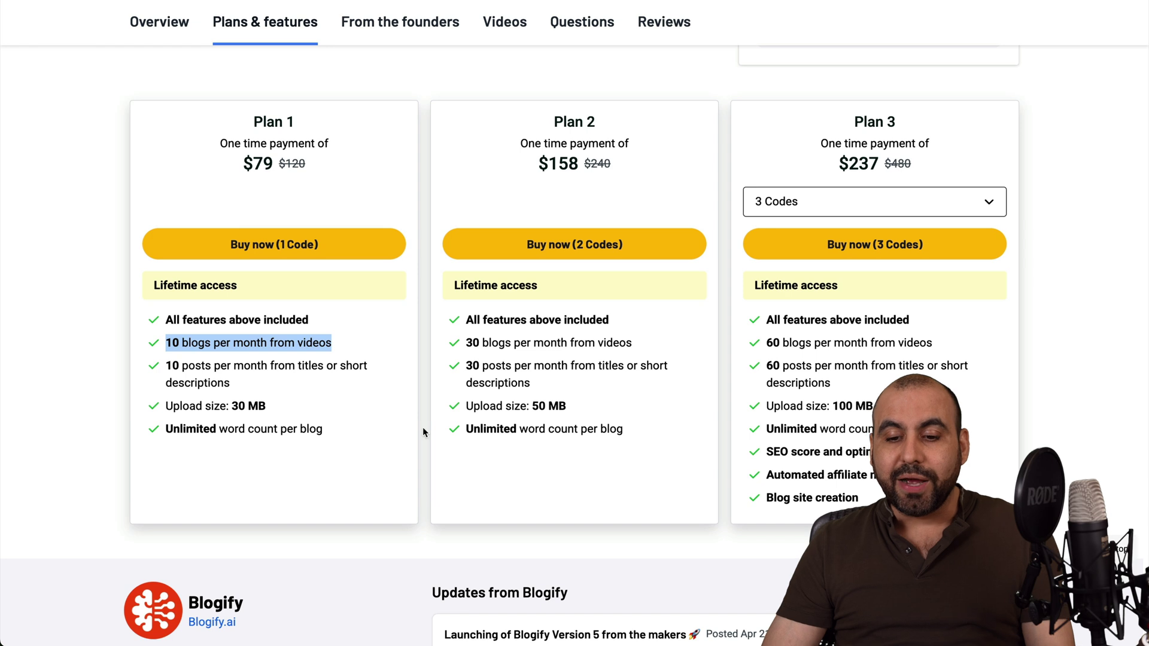
{"action": "left_click_drag", "start_coordinate": [770, 452], "coordinate": [871, 502]}
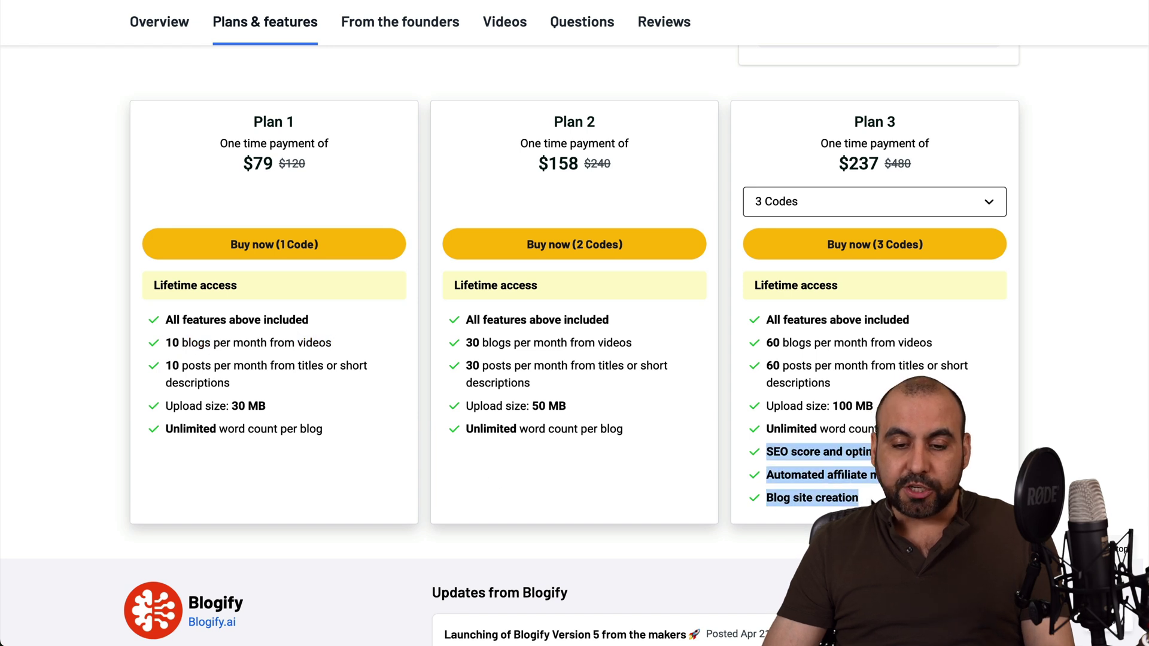
{"action": "left_click", "coordinate": [872, 502]}
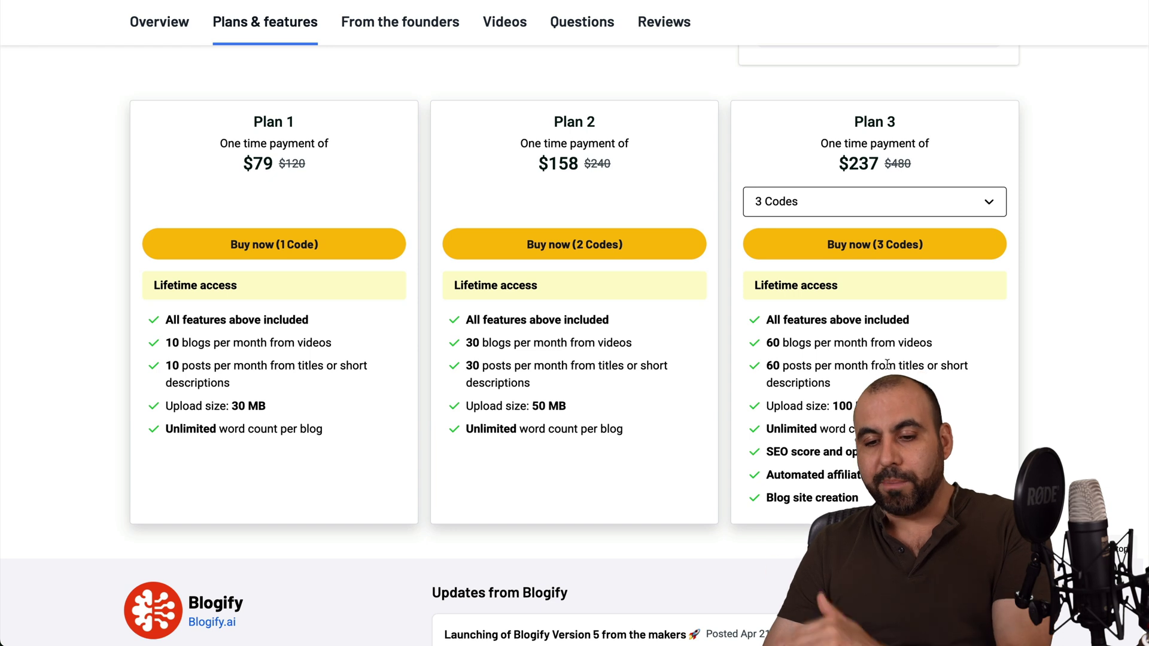
{"action": "left_click_drag", "start_coordinate": [767, 453], "coordinate": [862, 501]}
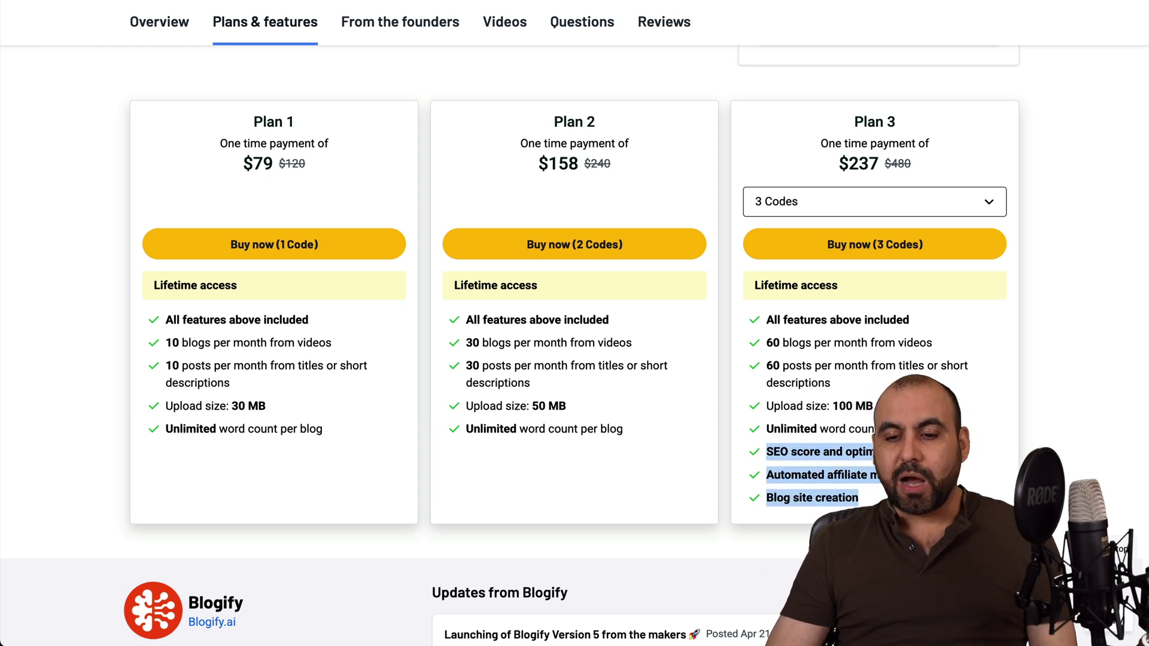
{"action": "left_click_drag", "start_coordinate": [774, 342], "coordinate": [767, 342]}
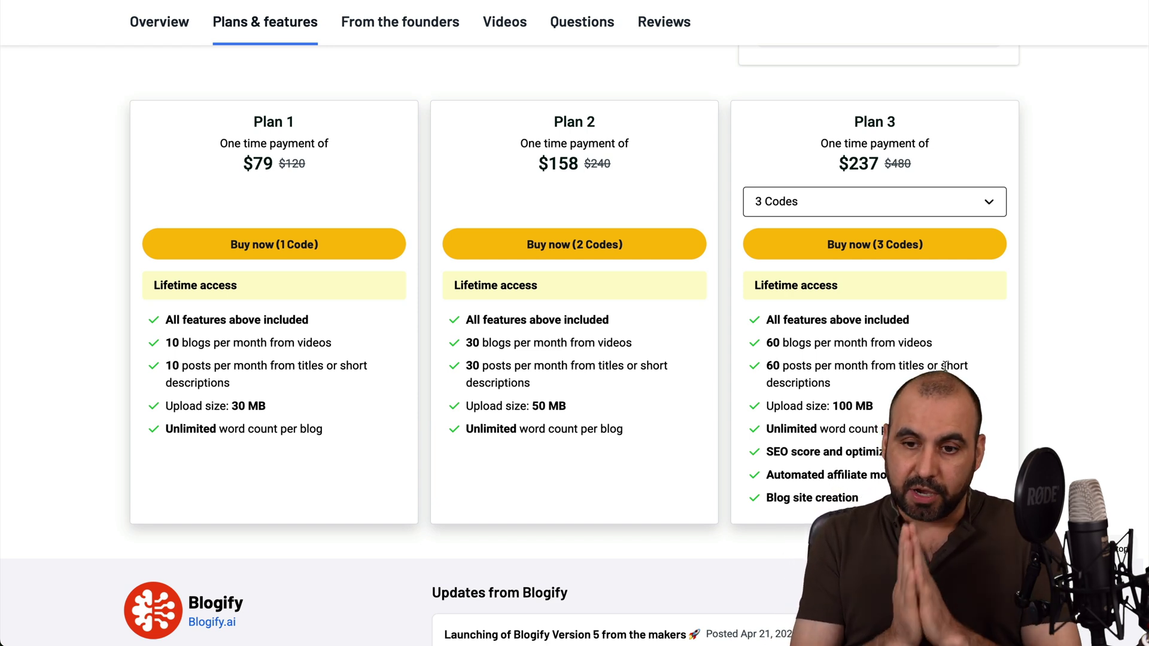
{"action": "left_click", "coordinate": [930, 210]}
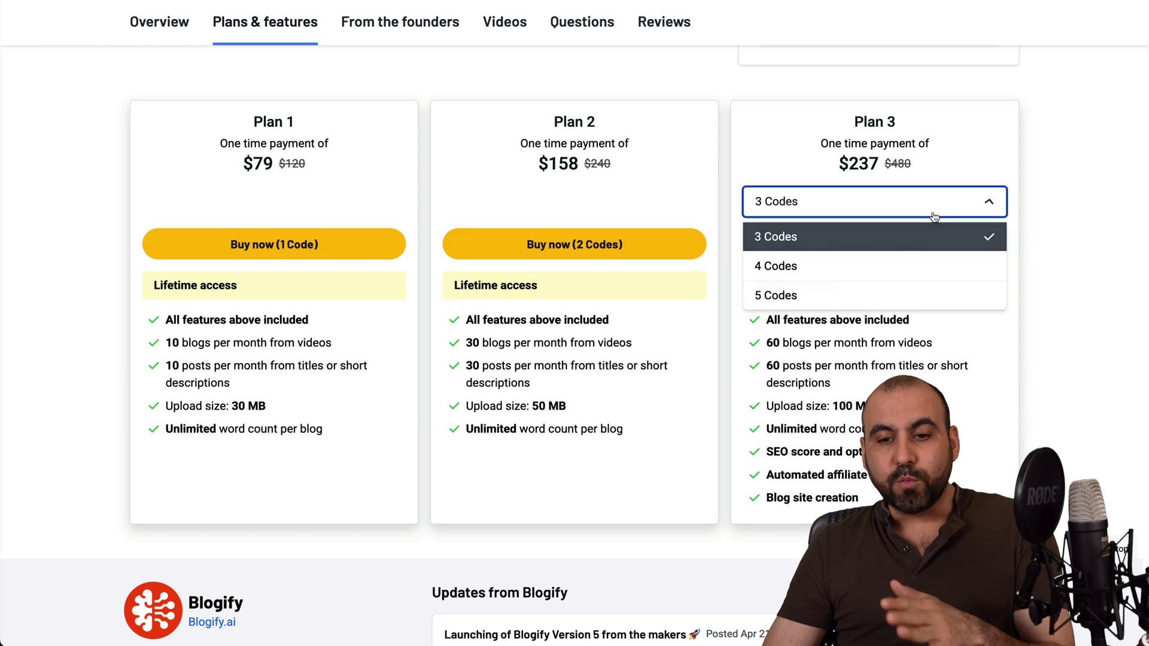
Set the third Blogify plan to 5 Codes (Plan 5, $395, 200 blogs/month) and highlight its YouTube feature
{"action": "left_click", "coordinate": [847, 290]}
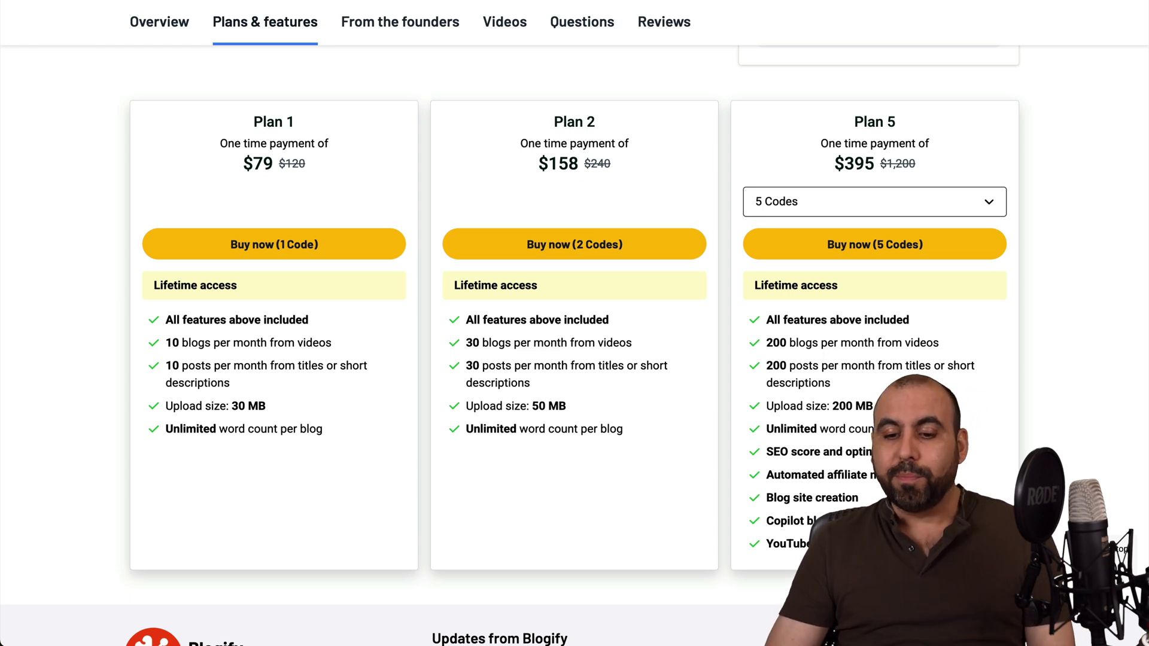
{"action": "double_click", "coordinate": [766, 545]}
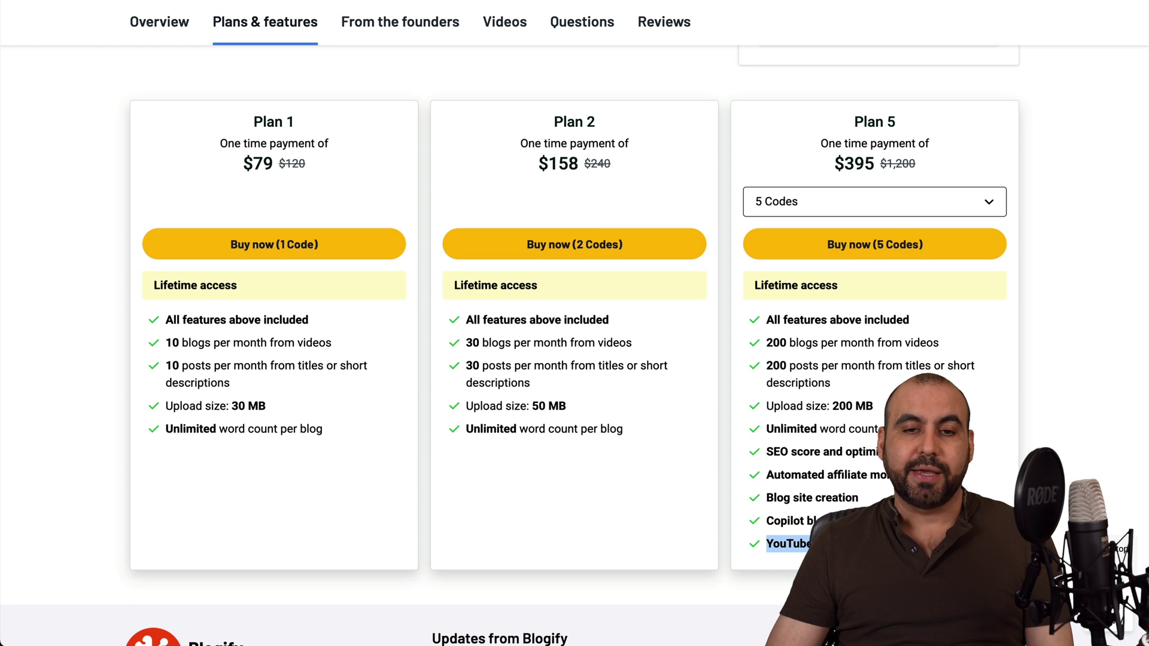
{"action": "left_click", "coordinate": [767, 545]}
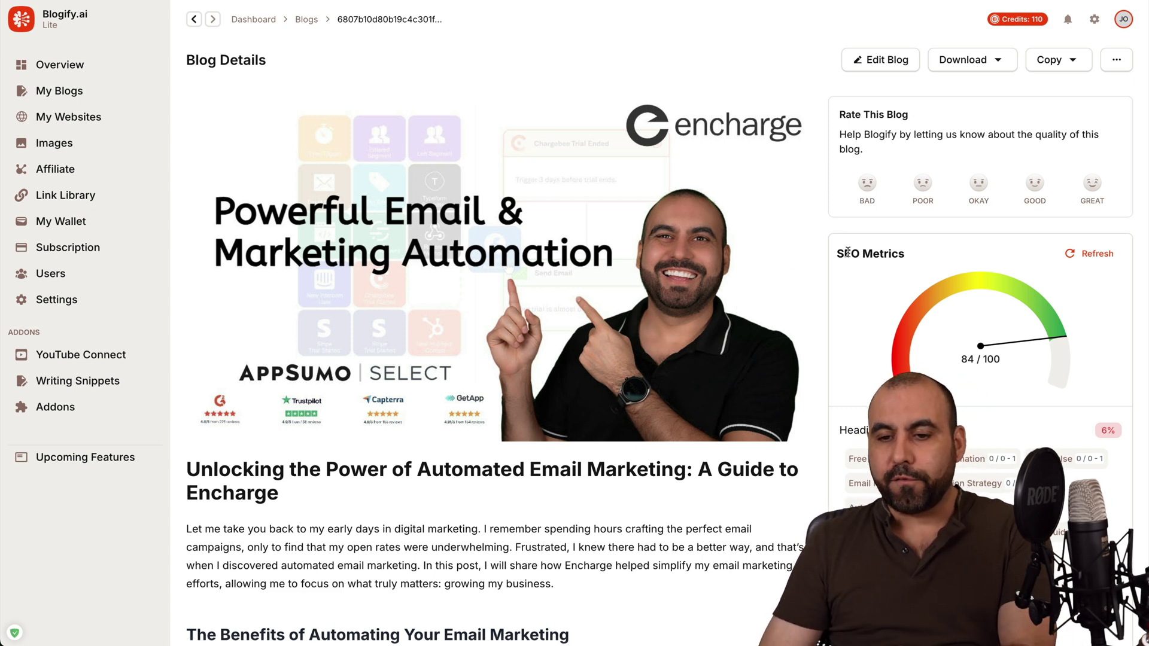
Highlight the Encharge blog's 84/100 SEO Metrics score and expand the full article
{"action": "left_click_drag", "start_coordinate": [848, 252], "coordinate": [960, 256]}
{"action": "left_click", "coordinate": [960, 257]}
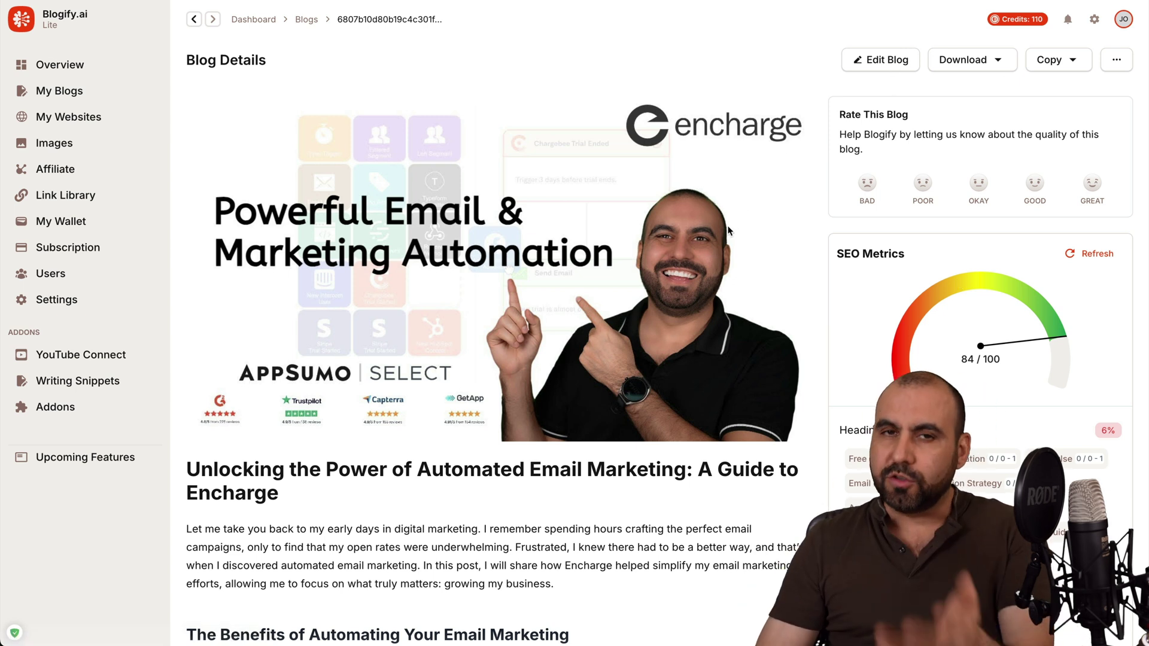
{"action": "scroll", "coordinate": [710, 228], "scroll_direction": "down", "scroll_amount": 7}
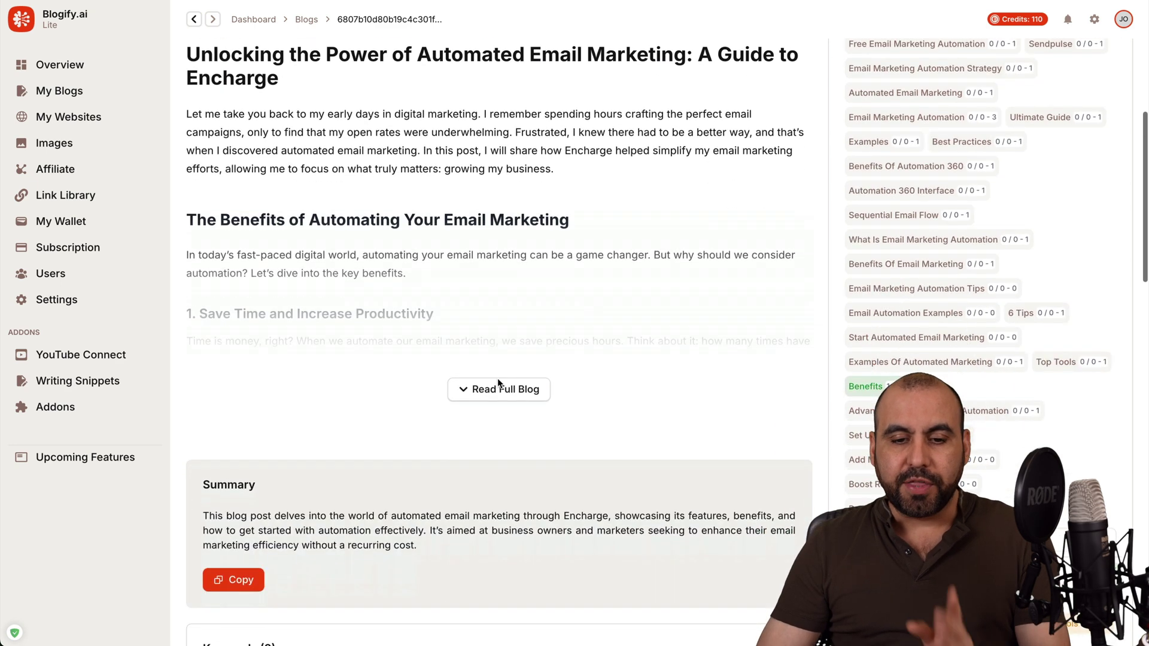
{"action": "left_click", "coordinate": [500, 389]}
Read down the Encharge article to its closing BUY NOW call-to-action
{"action": "scroll", "coordinate": [573, 372], "scroll_direction": "down", "scroll_amount": 6}
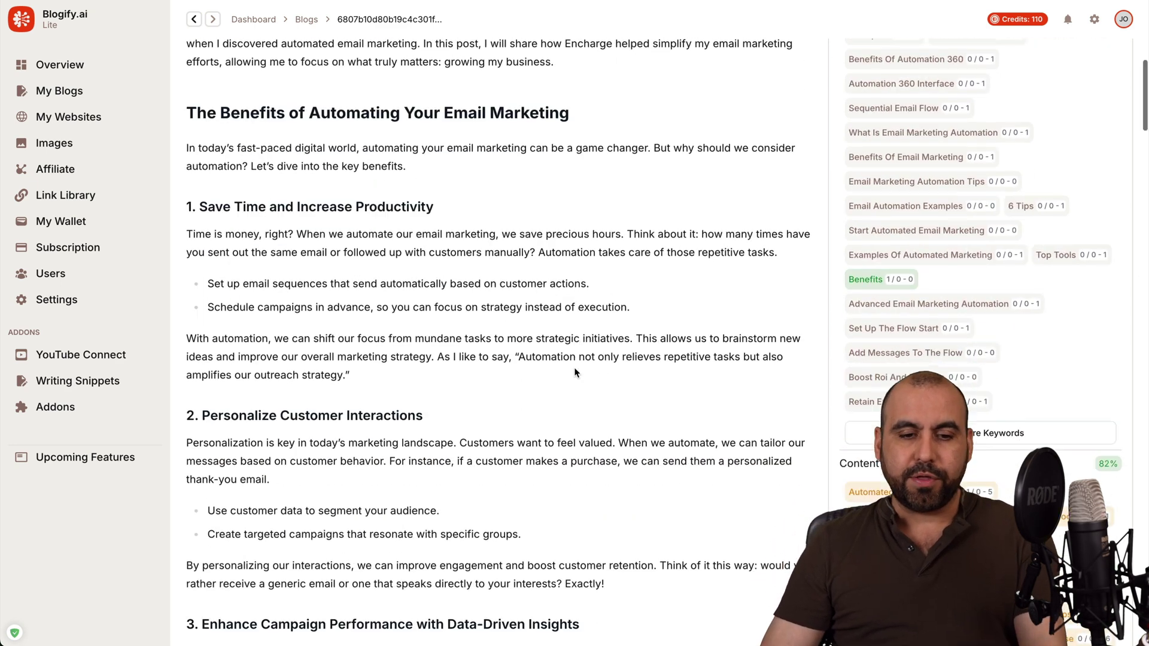
{"action": "scroll", "coordinate": [574, 373], "scroll_direction": "down", "scroll_amount": 16}
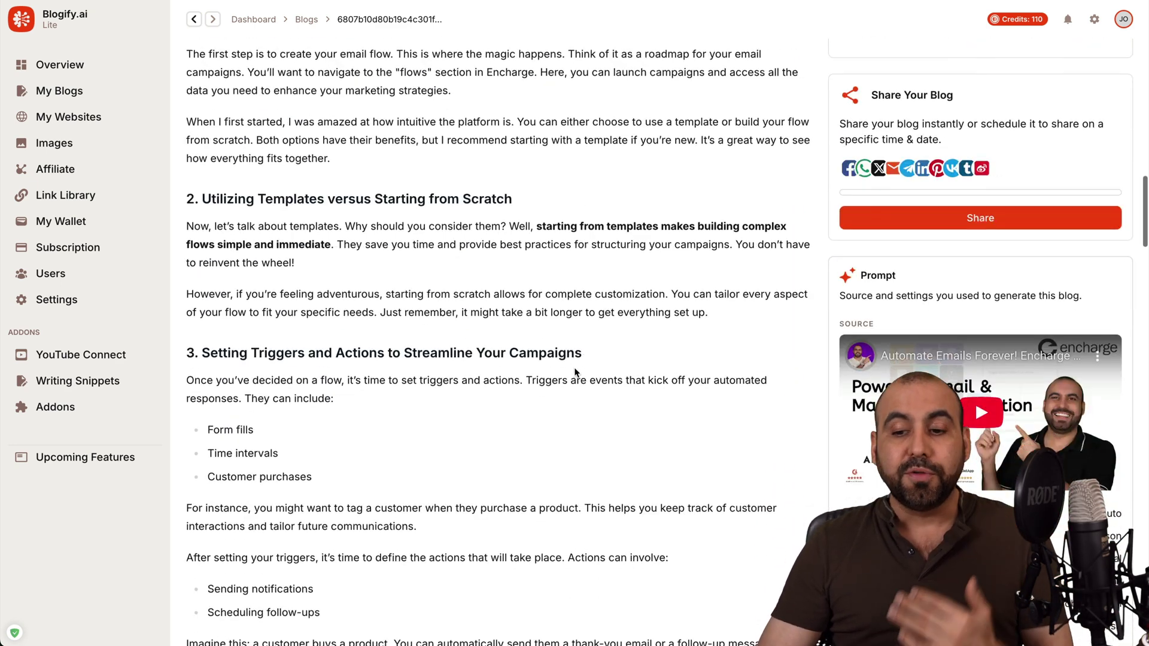
{"action": "scroll", "coordinate": [575, 373], "scroll_direction": "down", "scroll_amount": 10}
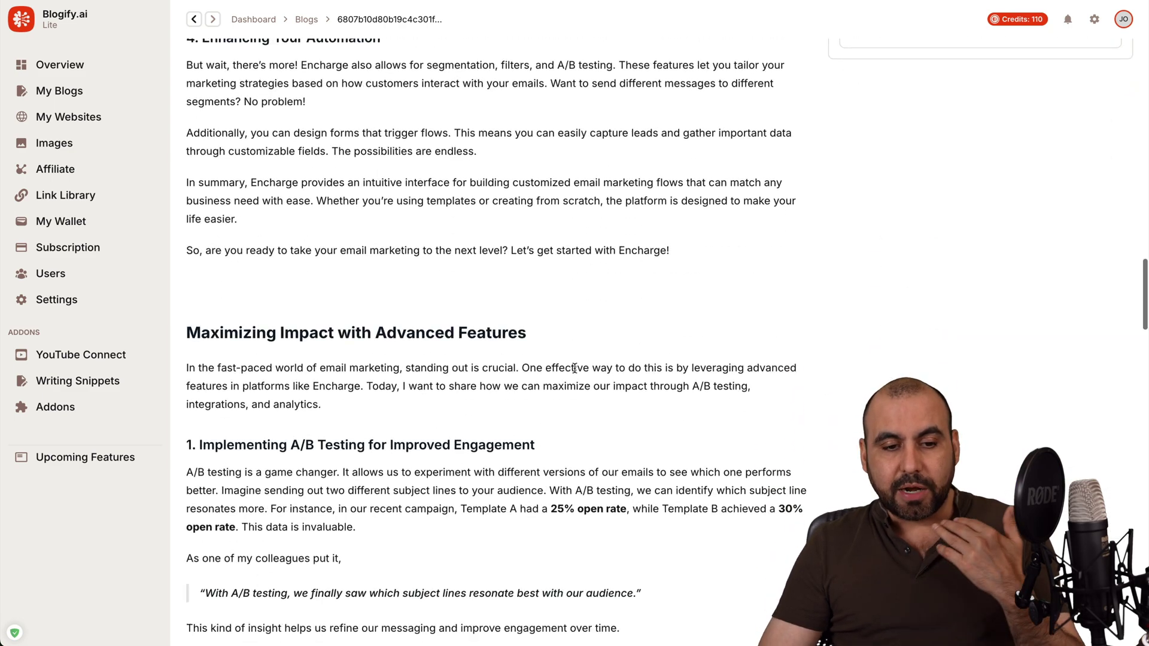
{"action": "scroll", "coordinate": [574, 368], "scroll_direction": "down", "scroll_amount": 19}
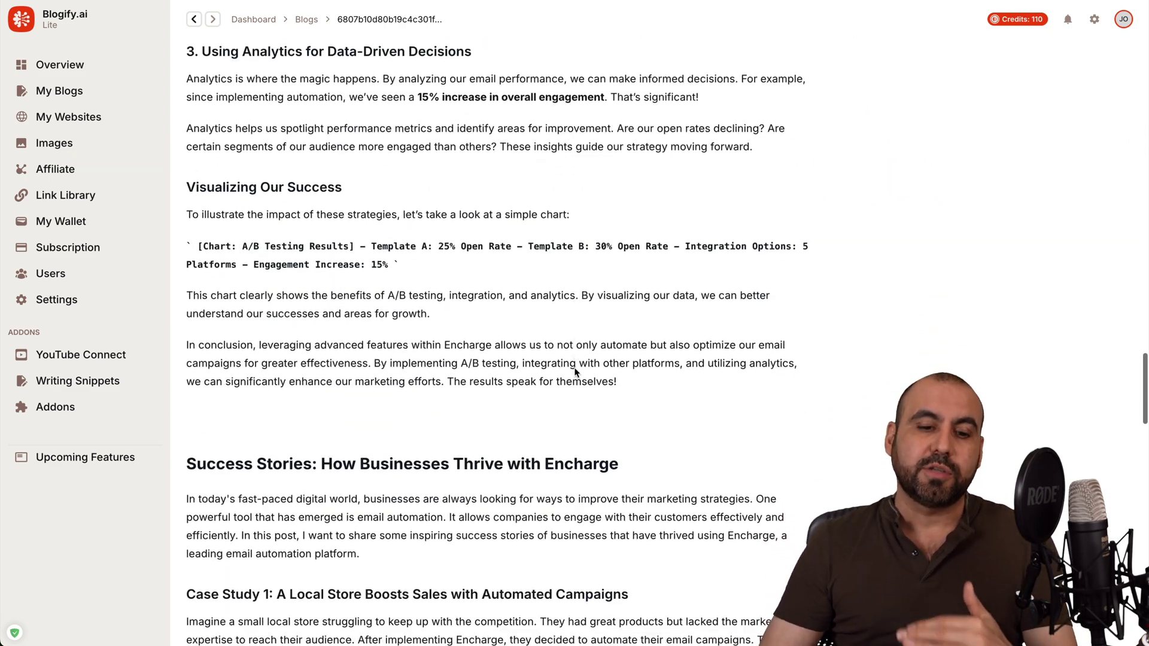
{"action": "scroll", "coordinate": [575, 369], "scroll_direction": "down", "scroll_amount": 18}
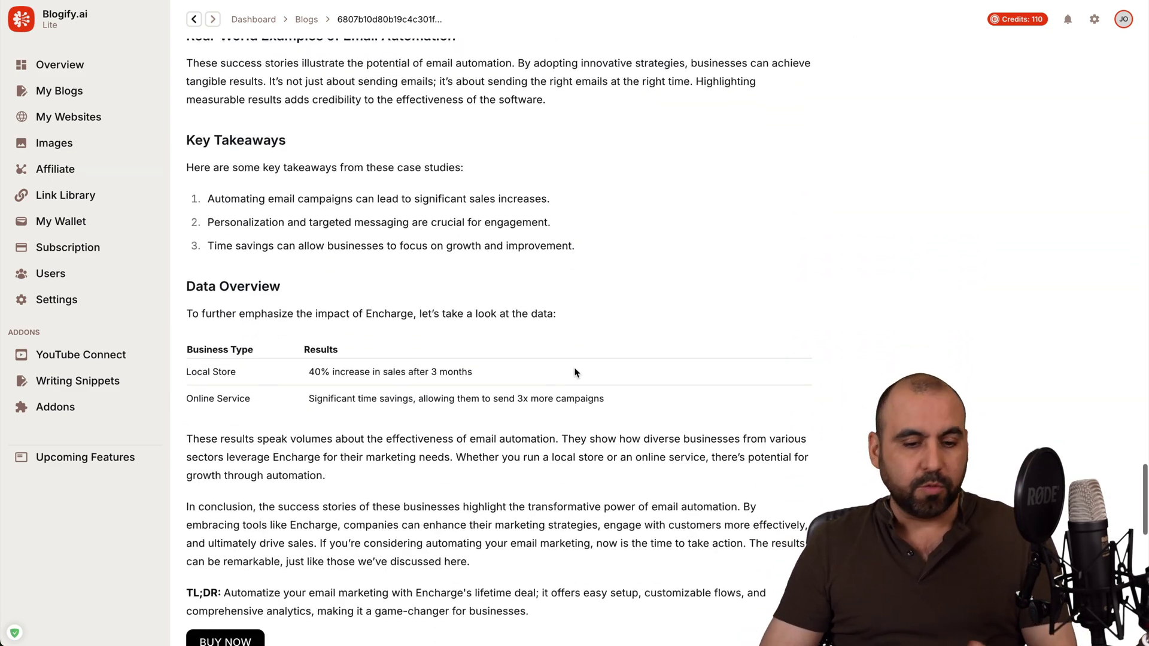
{"action": "scroll", "coordinate": [574, 373], "scroll_direction": "down", "scroll_amount": 1}
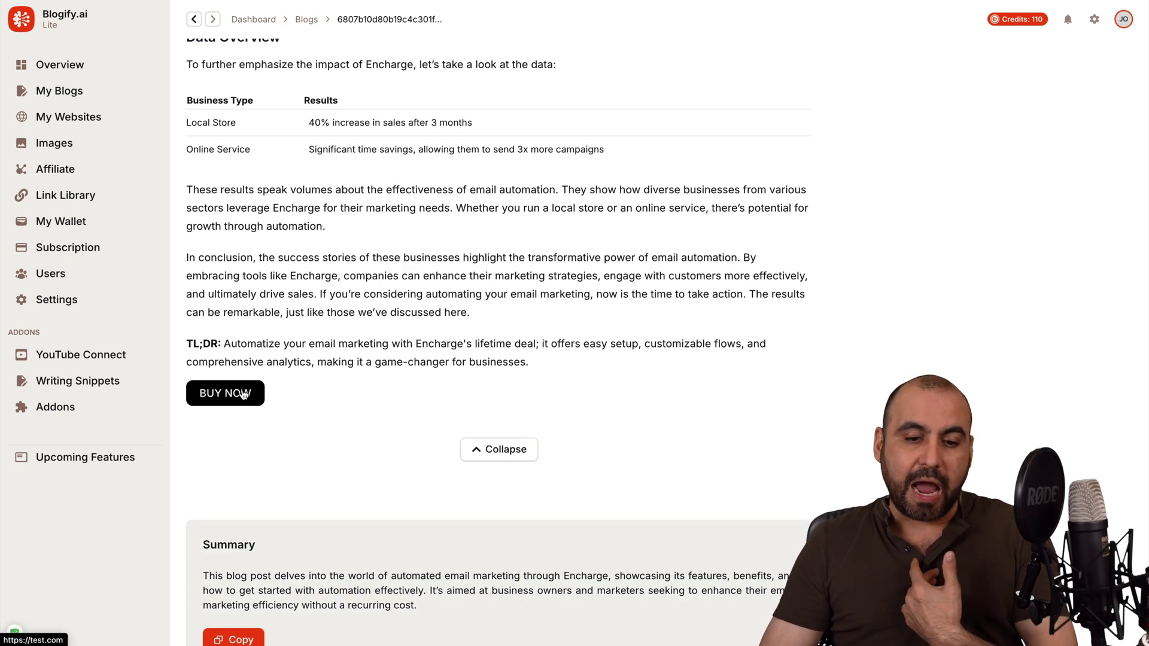
{"action": "scroll", "coordinate": [631, 323], "scroll_direction": "up", "scroll_amount": 20}
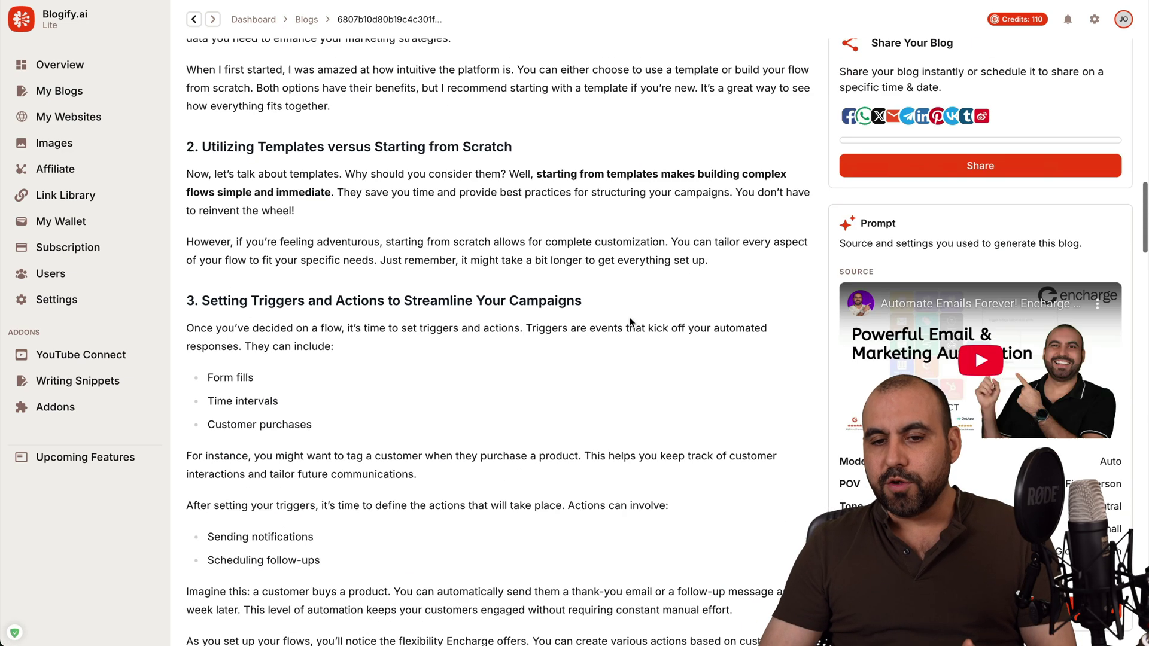
{"action": "scroll", "coordinate": [631, 323], "scroll_direction": "up", "scroll_amount": 5}
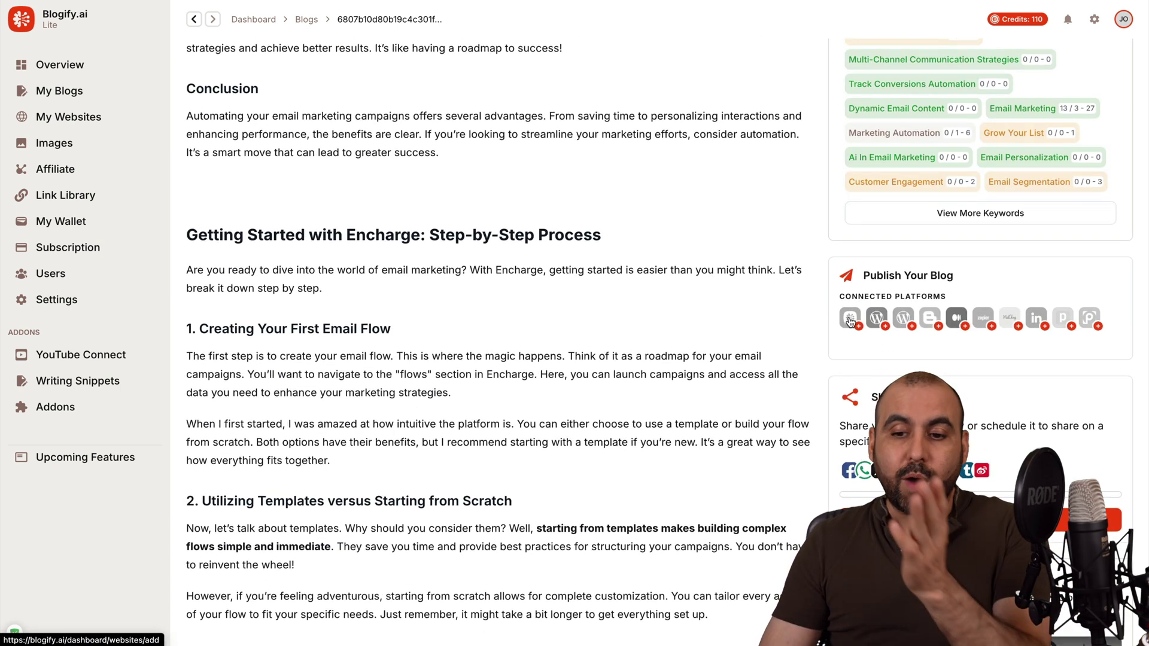
{"action": "scroll", "coordinate": [862, 287], "scroll_direction": "down", "scroll_amount": 5}
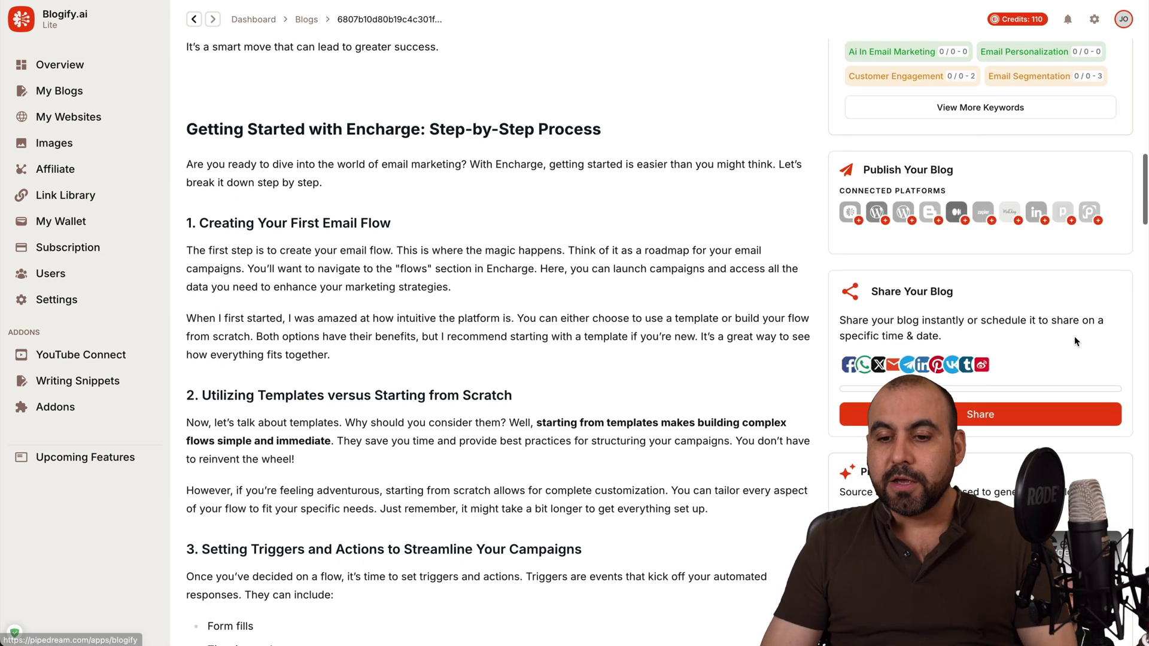
{"action": "scroll", "coordinate": [970, 150], "scroll_direction": "down", "scroll_amount": 7}
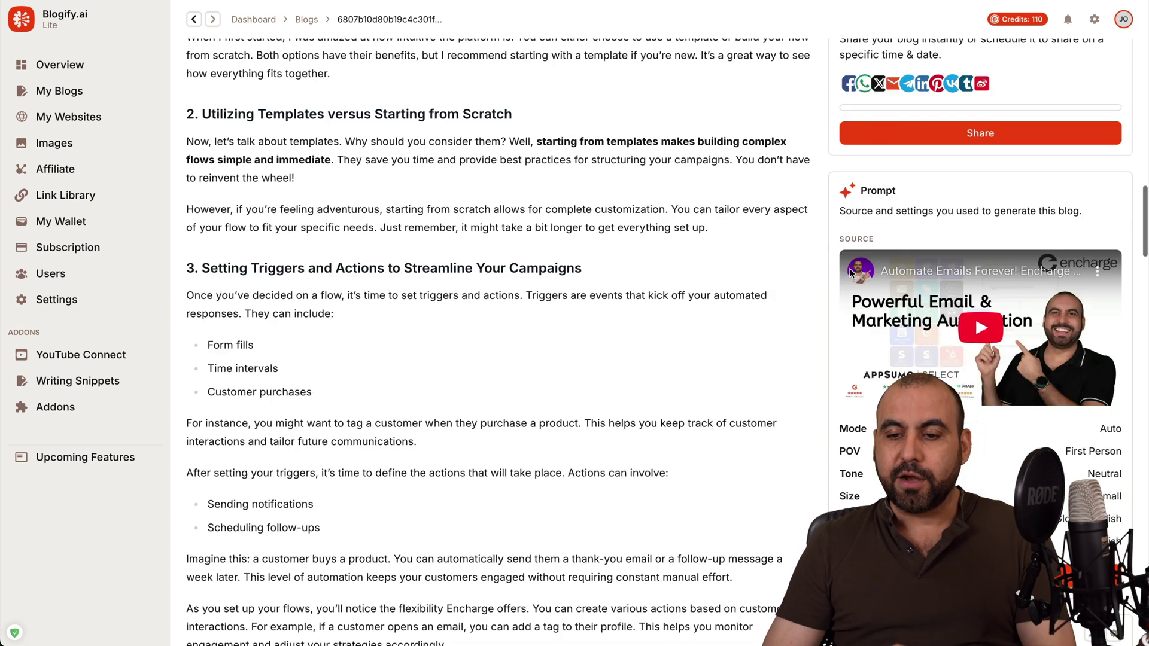
{"action": "scroll", "coordinate": [921, 147], "scroll_direction": "up", "scroll_amount": 3}
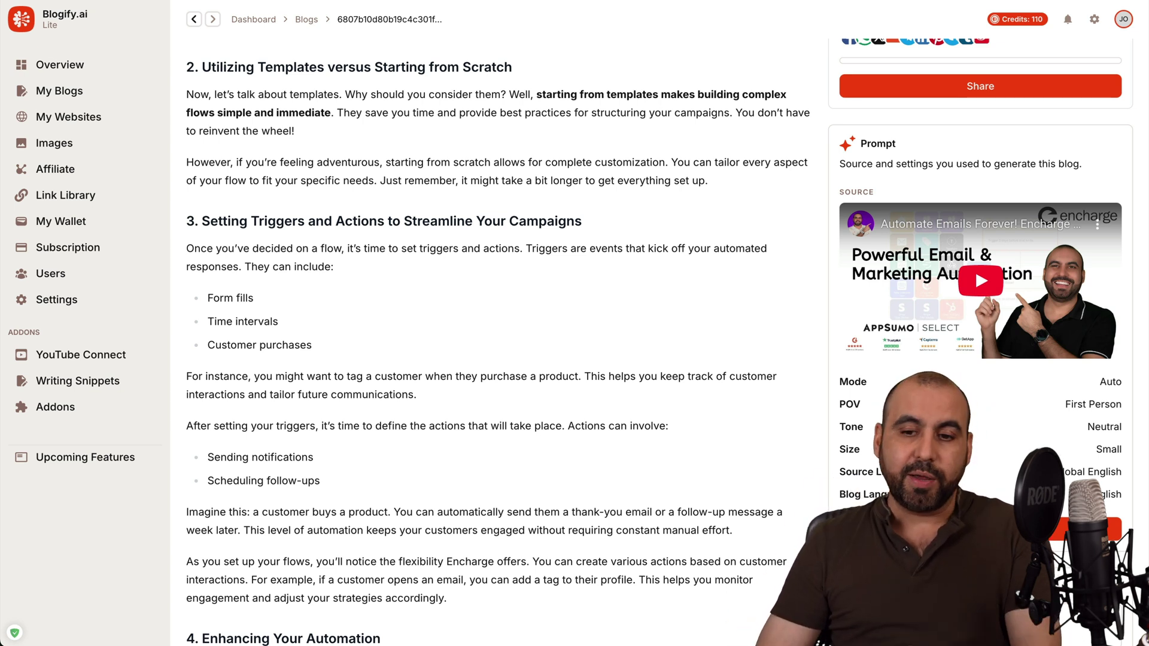
Review the blog's Summary, 8 Keywords, 8 HashTags and Meta Tags
{"action": "scroll", "coordinate": [763, 457], "scroll_direction": "down", "scroll_amount": 7}
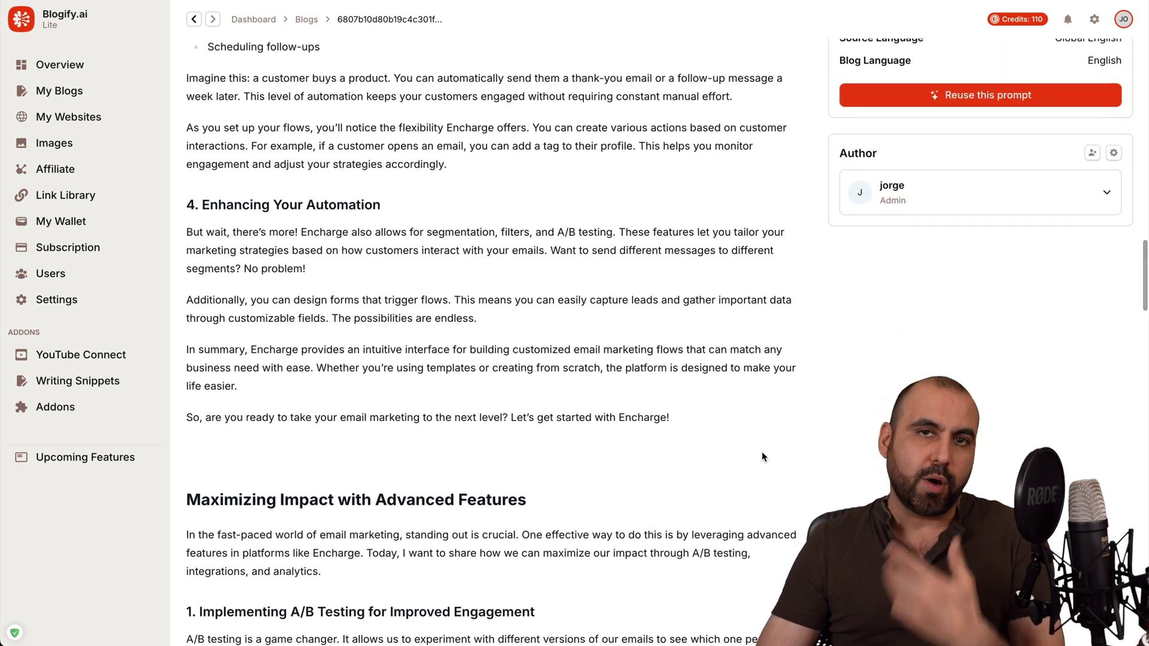
{"action": "scroll", "coordinate": [763, 457], "scroll_direction": "down", "scroll_amount": 3}
{"action": "scroll", "coordinate": [764, 457], "scroll_direction": "down", "scroll_amount": 20}
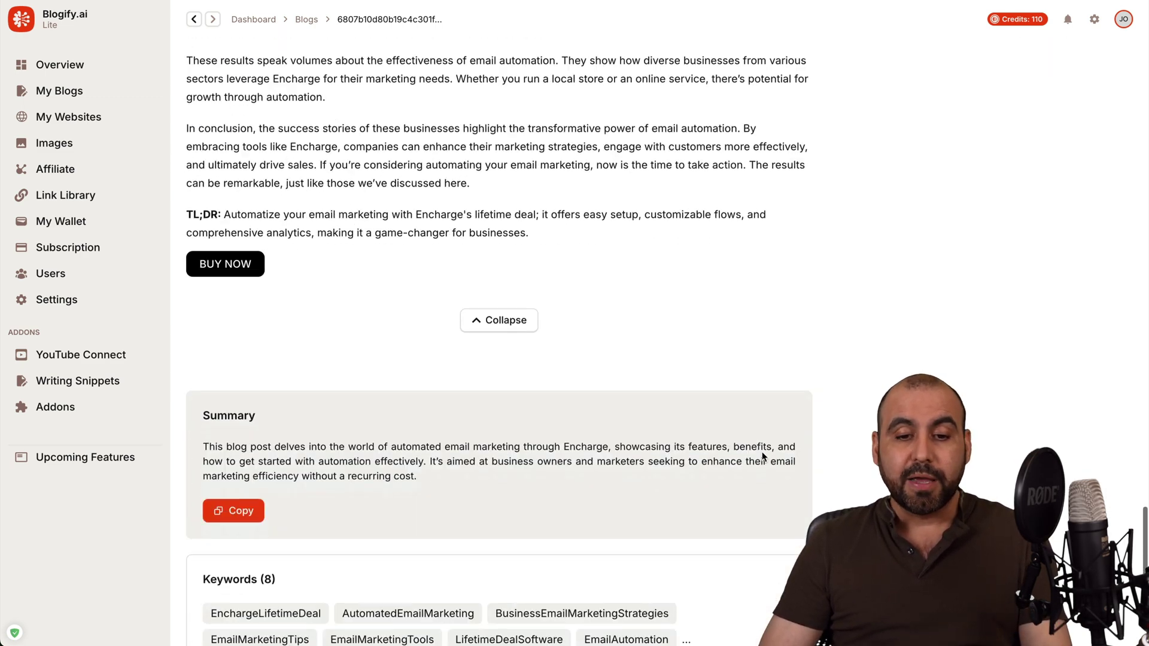
{"action": "scroll", "coordinate": [763, 456], "scroll_direction": "down", "scroll_amount": 2}
{"action": "scroll", "coordinate": [484, 186], "scroll_direction": "down", "scroll_amount": 2}
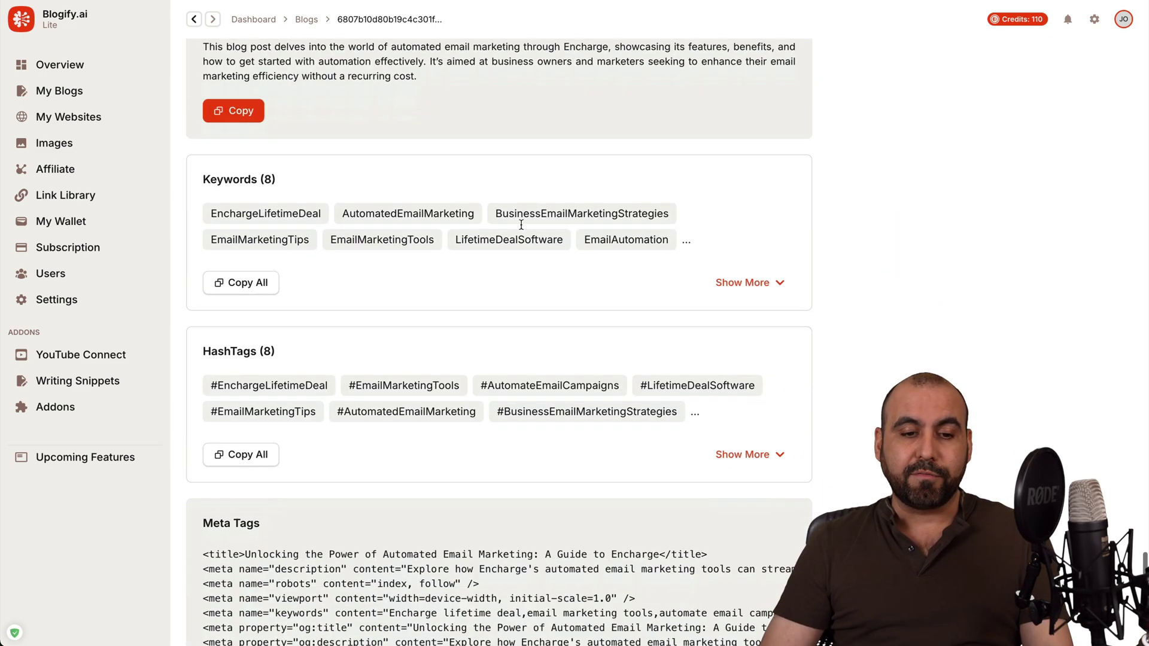
{"action": "scroll", "coordinate": [383, 322], "scroll_direction": "down", "scroll_amount": 3}
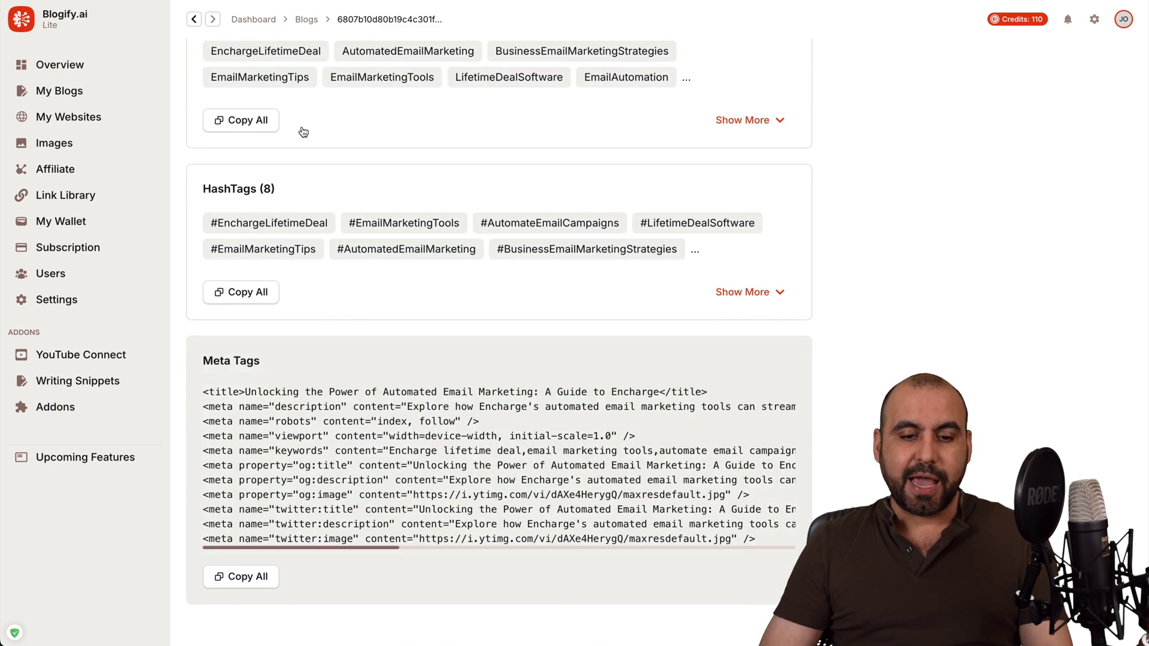
{"action": "scroll", "coordinate": [314, 377], "scroll_direction": "down", "scroll_amount": 1}
{"action": "scroll", "coordinate": [745, 432], "scroll_direction": "up", "scroll_amount": 20}
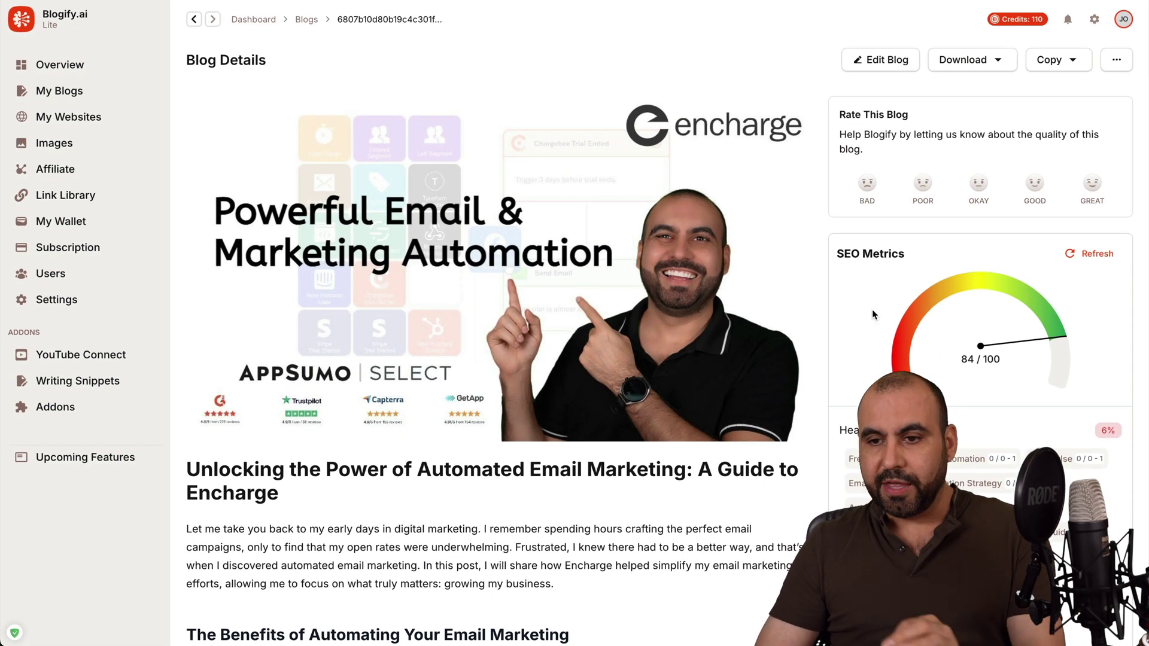
Open the Encharge blog in the editor and switch its body to HTML and back to TEXT
{"action": "left_click", "coordinate": [882, 71]}
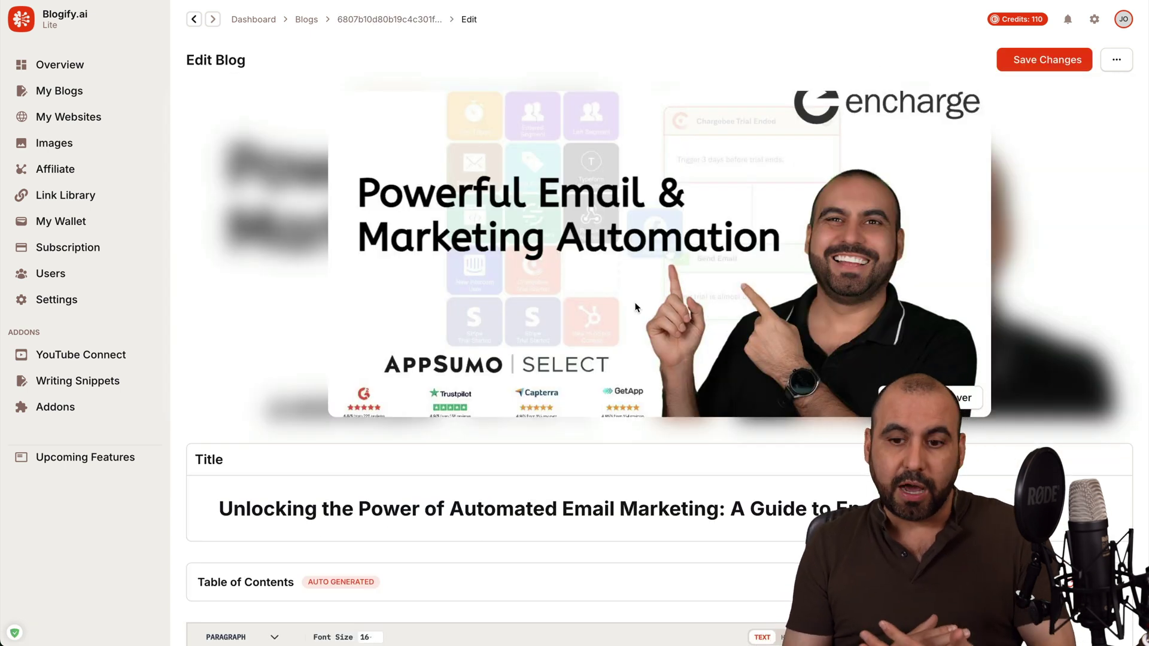
{"action": "scroll", "coordinate": [435, 444], "scroll_direction": "down", "scroll_amount": 6}
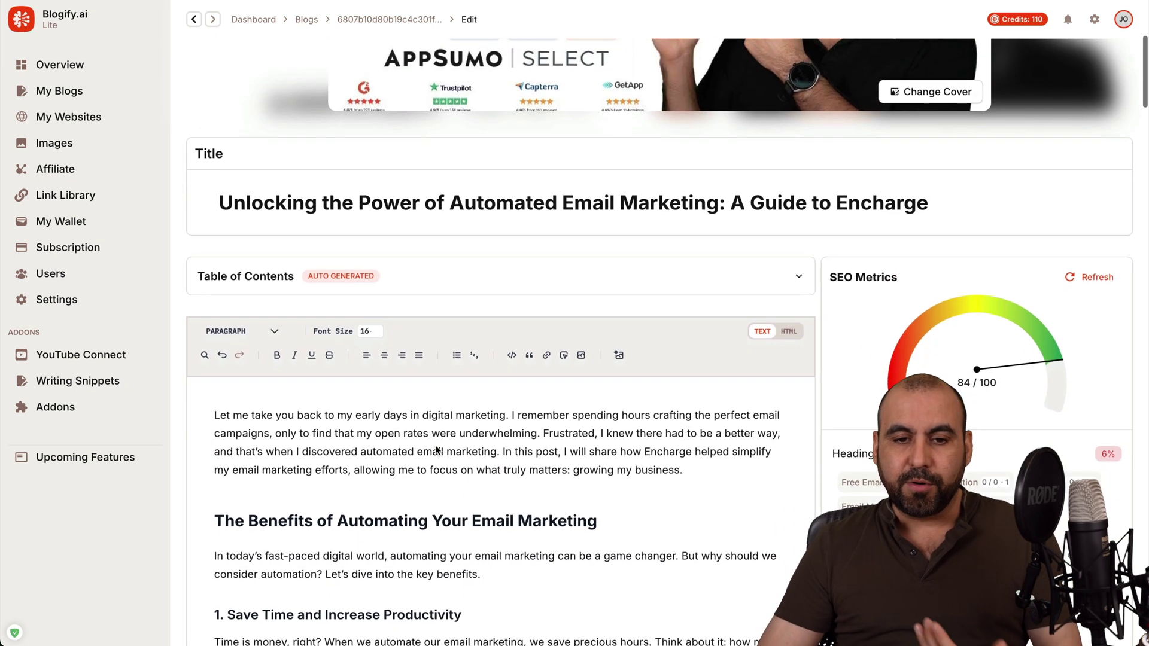
{"action": "scroll", "coordinate": [461, 214], "scroll_direction": "down", "scroll_amount": 3}
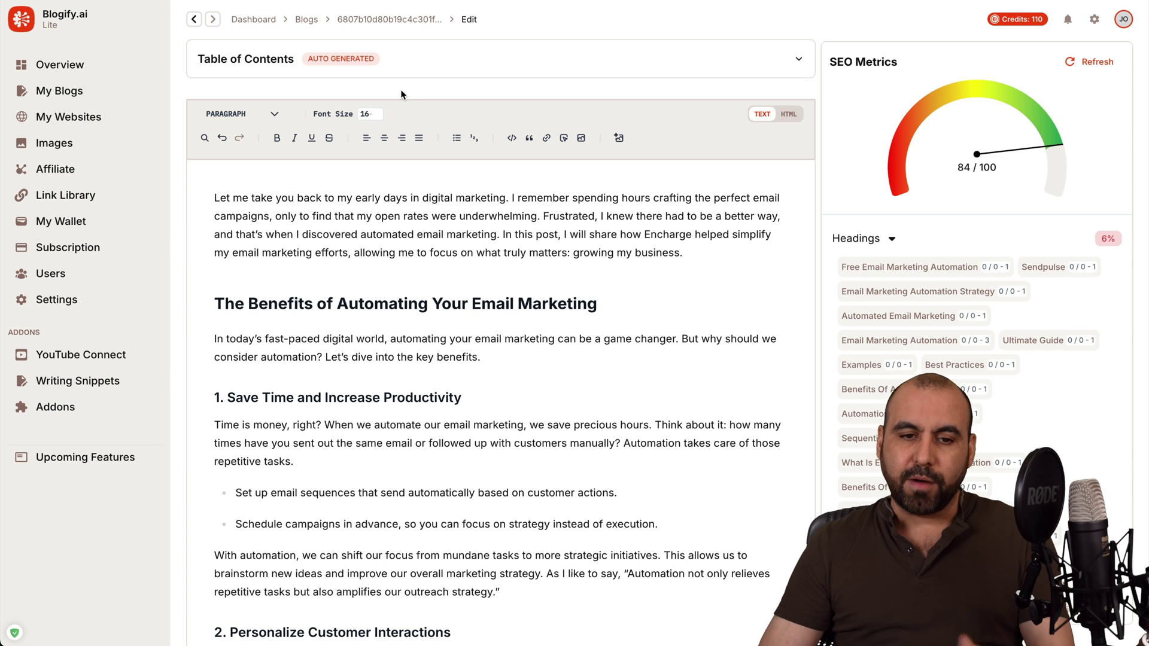
{"action": "left_click", "coordinate": [789, 116]}
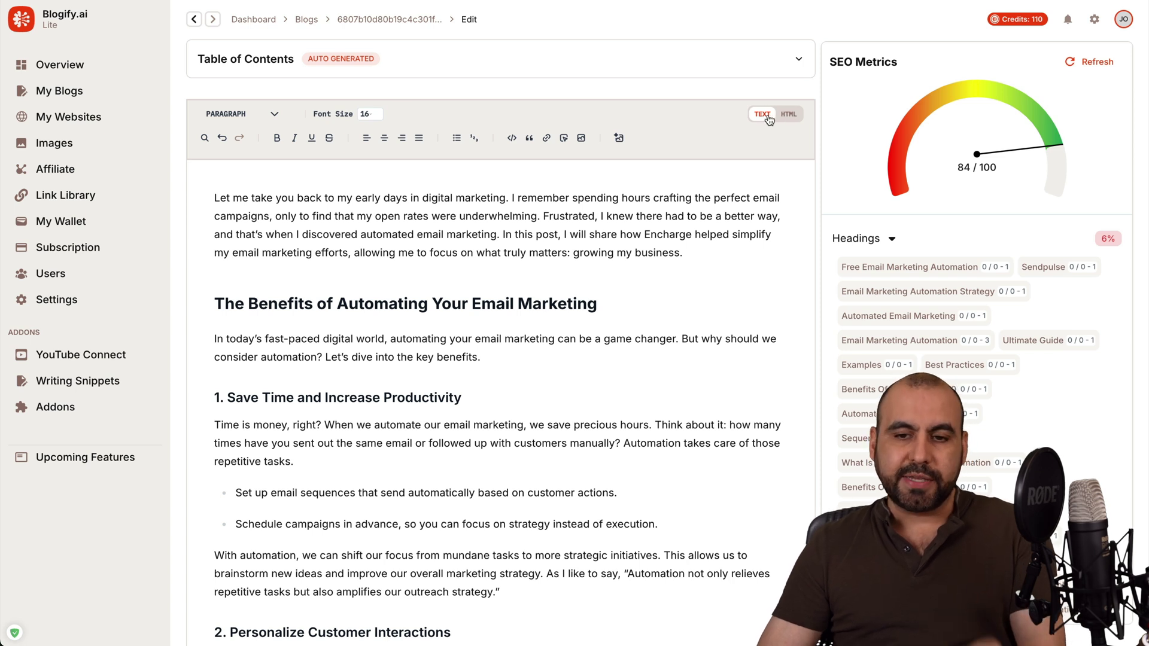
{"action": "left_click", "coordinate": [762, 116]}
Select a passage of the post body and scroll through the SEO Metrics keyword list
{"action": "scroll", "coordinate": [487, 352], "scroll_direction": "down", "scroll_amount": 3}
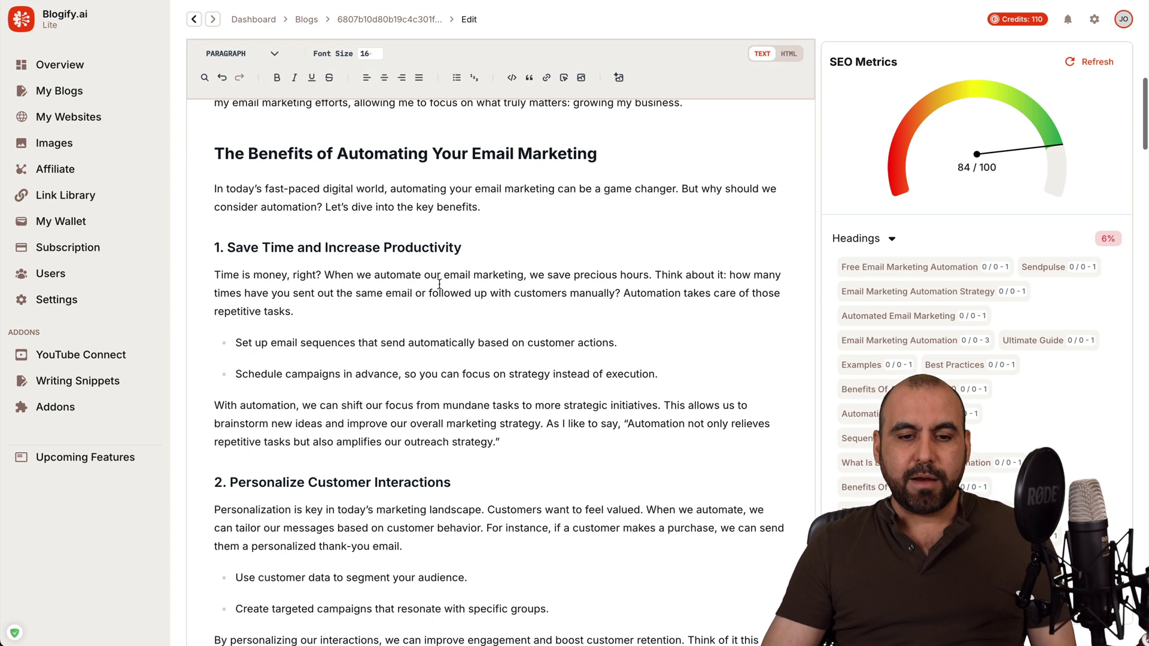
{"action": "left_click_drag", "start_coordinate": [377, 277], "coordinate": [543, 424]}
{"action": "left_click", "coordinate": [586, 450]}
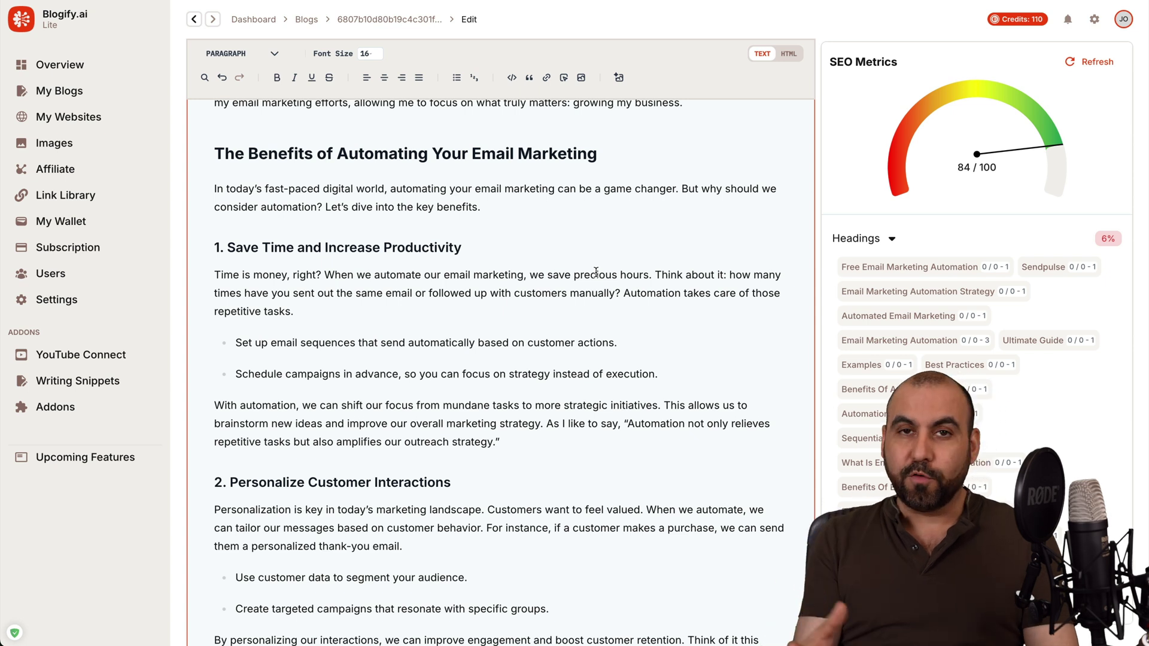
{"action": "scroll", "coordinate": [960, 338], "scroll_direction": "down", "scroll_amount": 15}
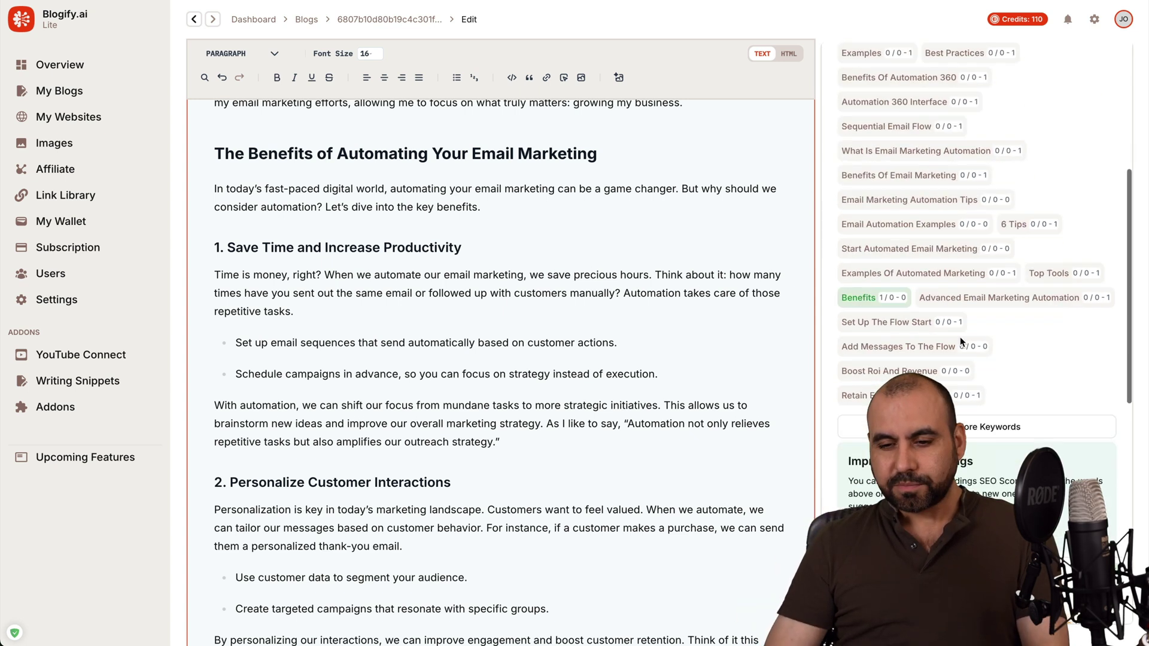
{"action": "scroll", "coordinate": [500, 359], "scroll_direction": "down", "scroll_amount": 3}
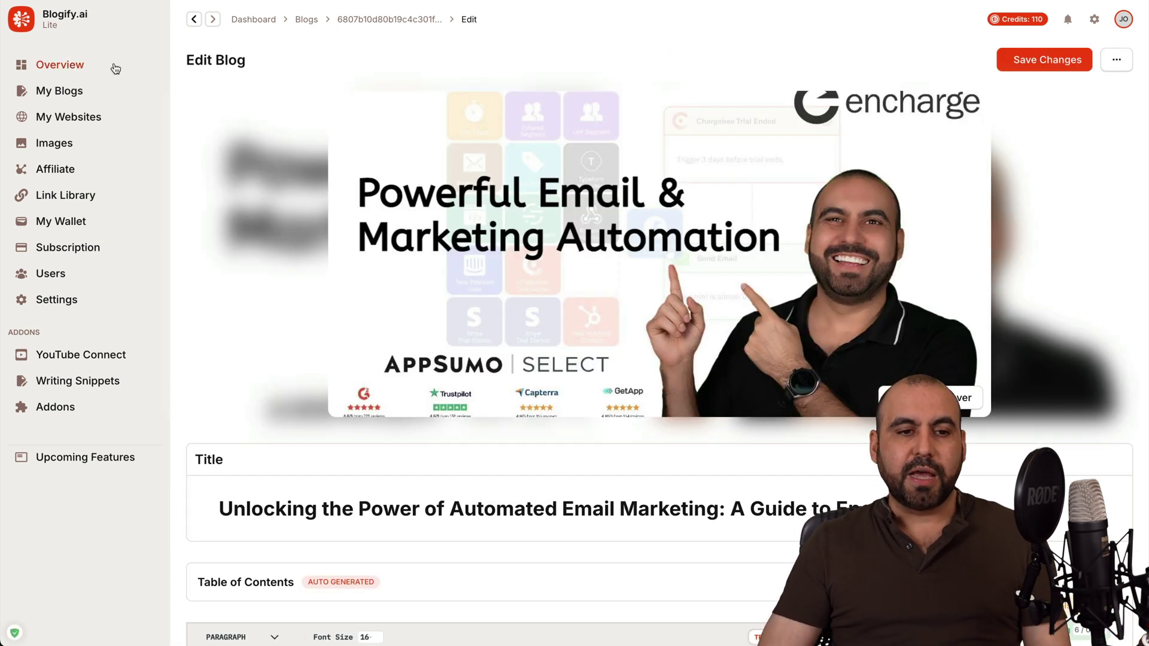
{"action": "left_click", "coordinate": [70, 69]}
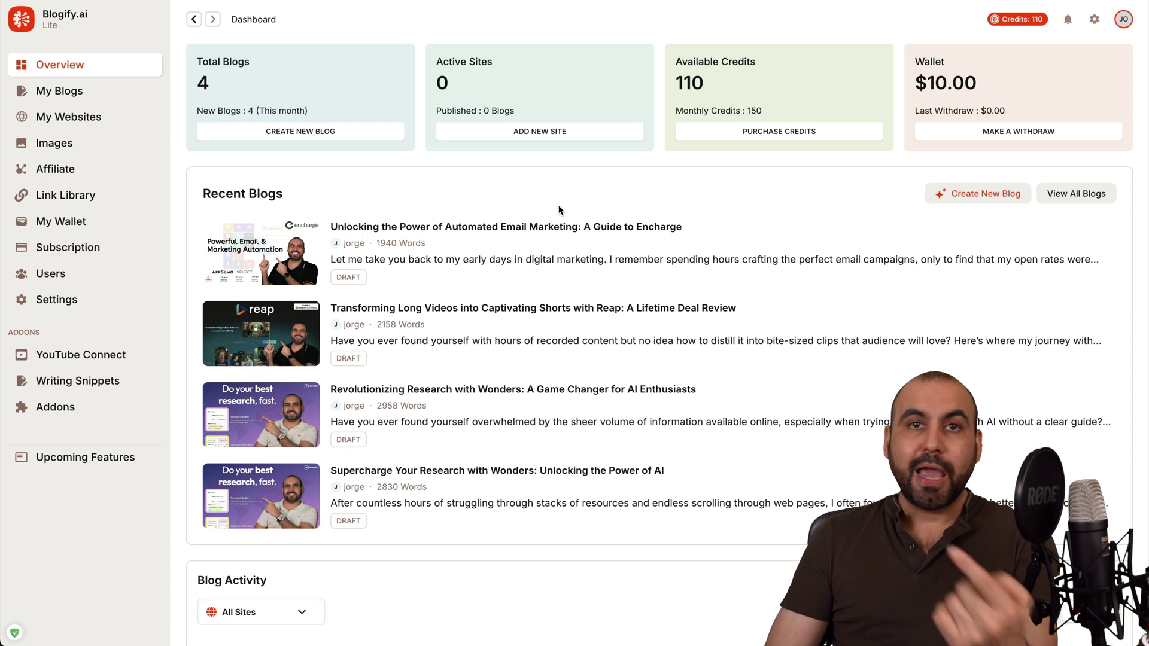
Scroll through the dashboard's stats and visitor analytics, then list all four blogs under My Blogs
{"action": "scroll", "coordinate": [622, 409], "scroll_direction": "down", "scroll_amount": 10}
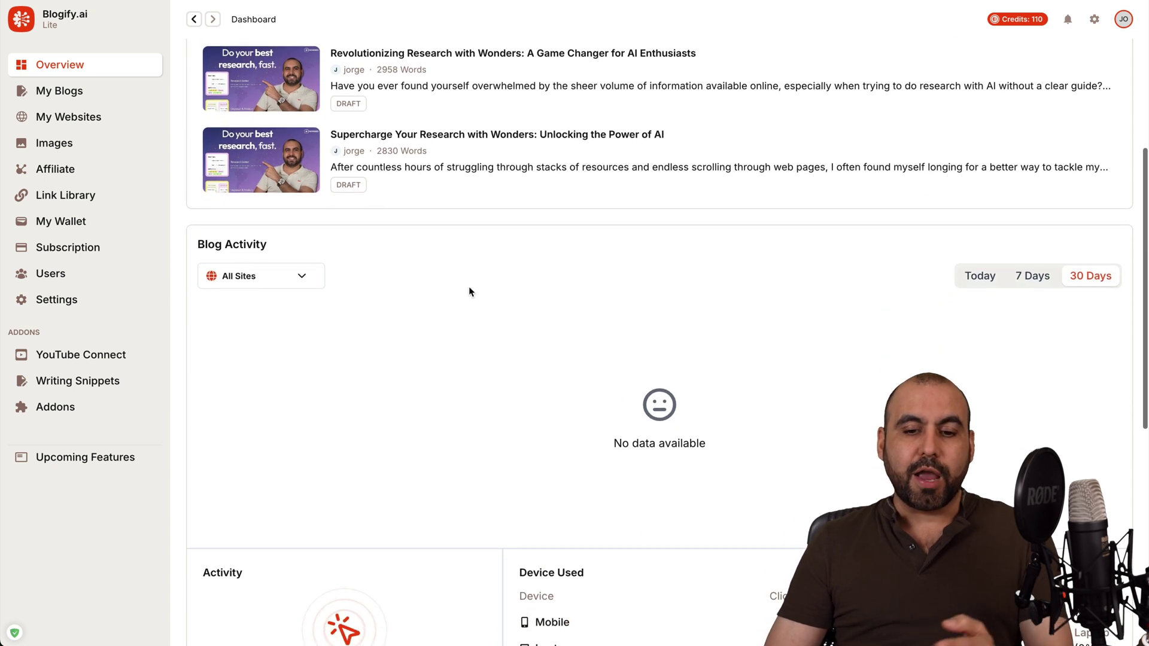
{"action": "scroll", "coordinate": [489, 347], "scroll_direction": "down", "scroll_amount": 4}
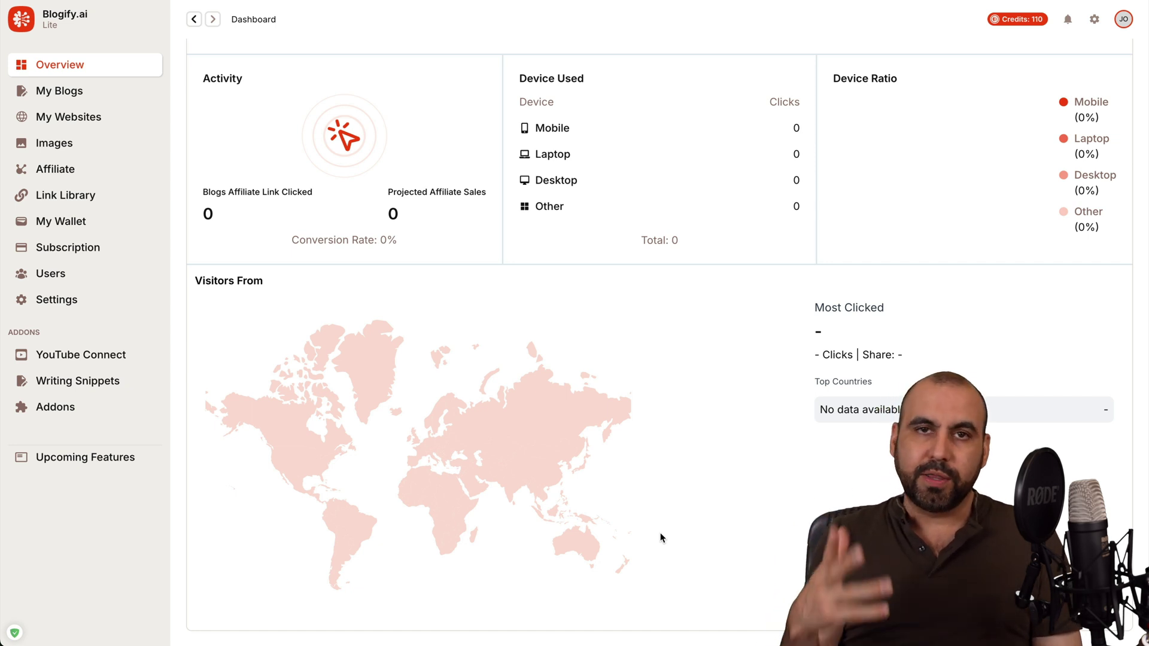
{"action": "scroll", "coordinate": [660, 533], "scroll_direction": "up", "scroll_amount": 14}
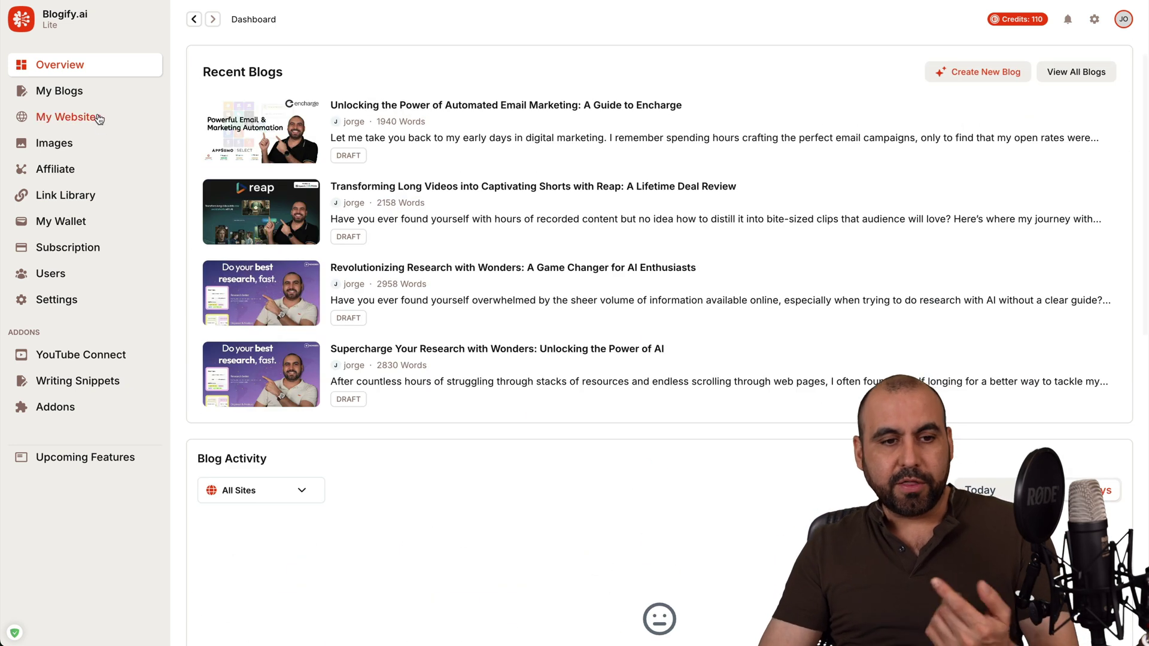
{"action": "left_click", "coordinate": [92, 98]}
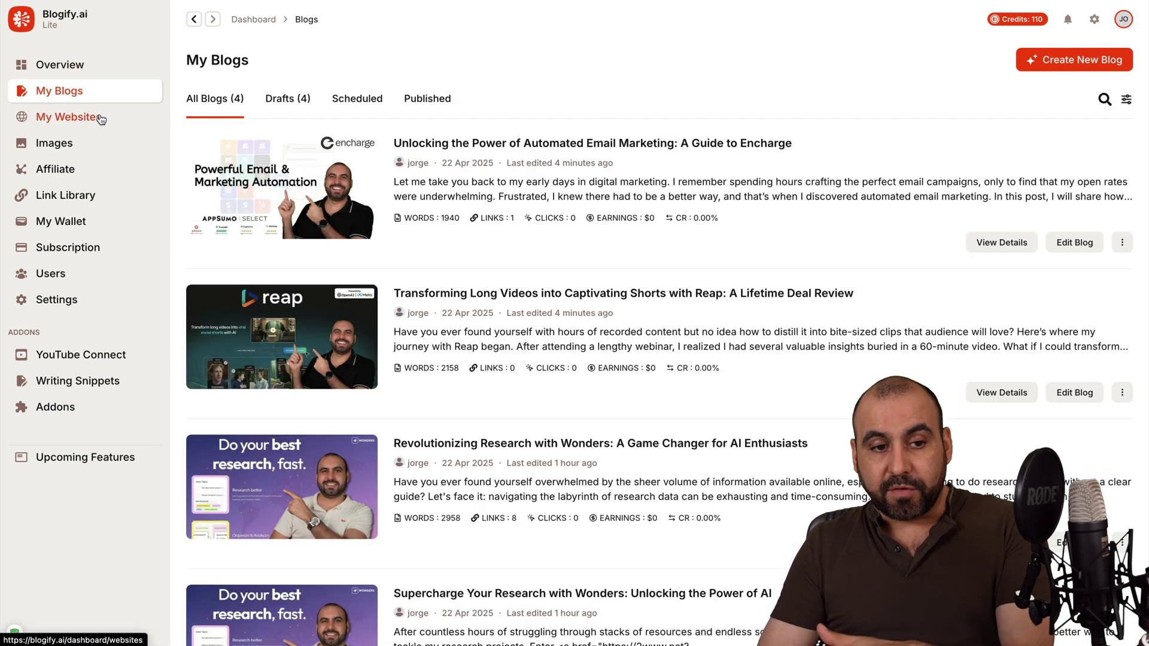
Check the empty AI Generated image library, then review the affiliate page's Active Links and Active Brands
{"action": "left_click", "coordinate": [55, 144]}
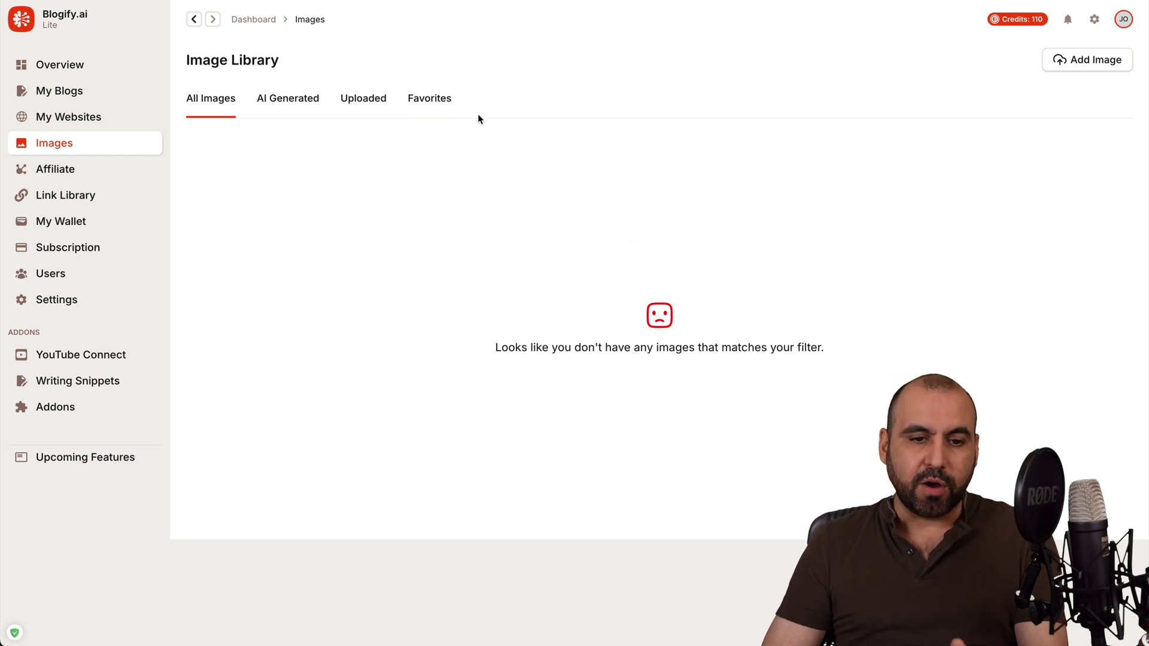
{"action": "left_click", "coordinate": [308, 107]}
{"action": "left_click", "coordinate": [87, 175]}
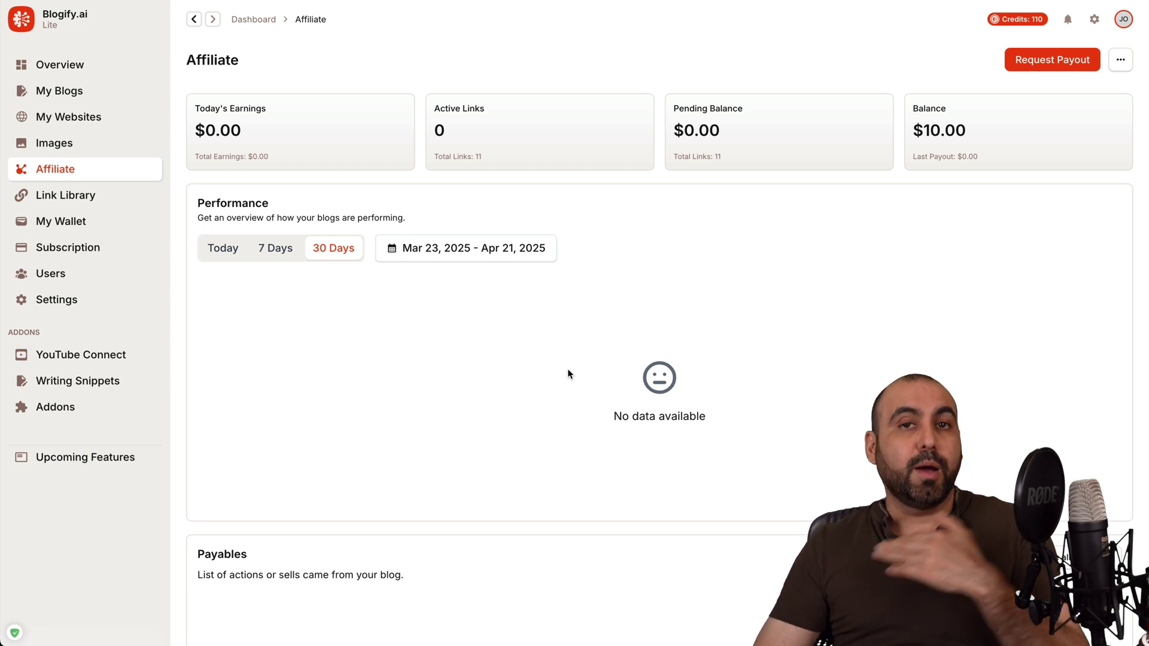
{"action": "scroll", "coordinate": [568, 369], "scroll_direction": "down", "scroll_amount": 8}
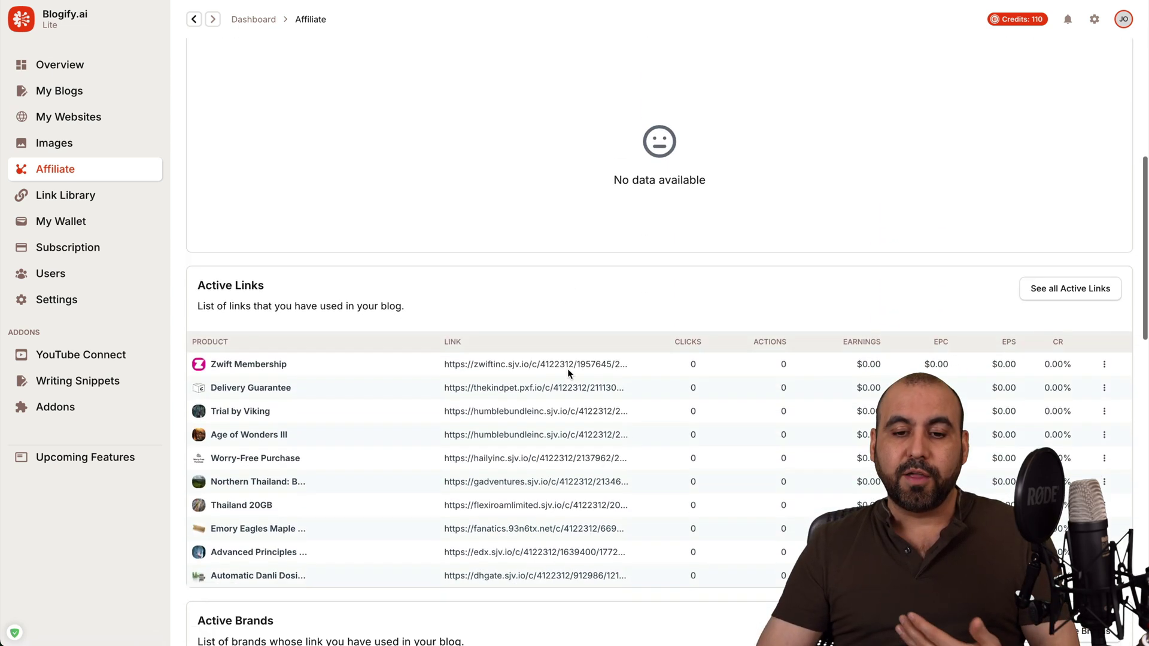
{"action": "scroll", "coordinate": [568, 373], "scroll_direction": "down", "scroll_amount": 4}
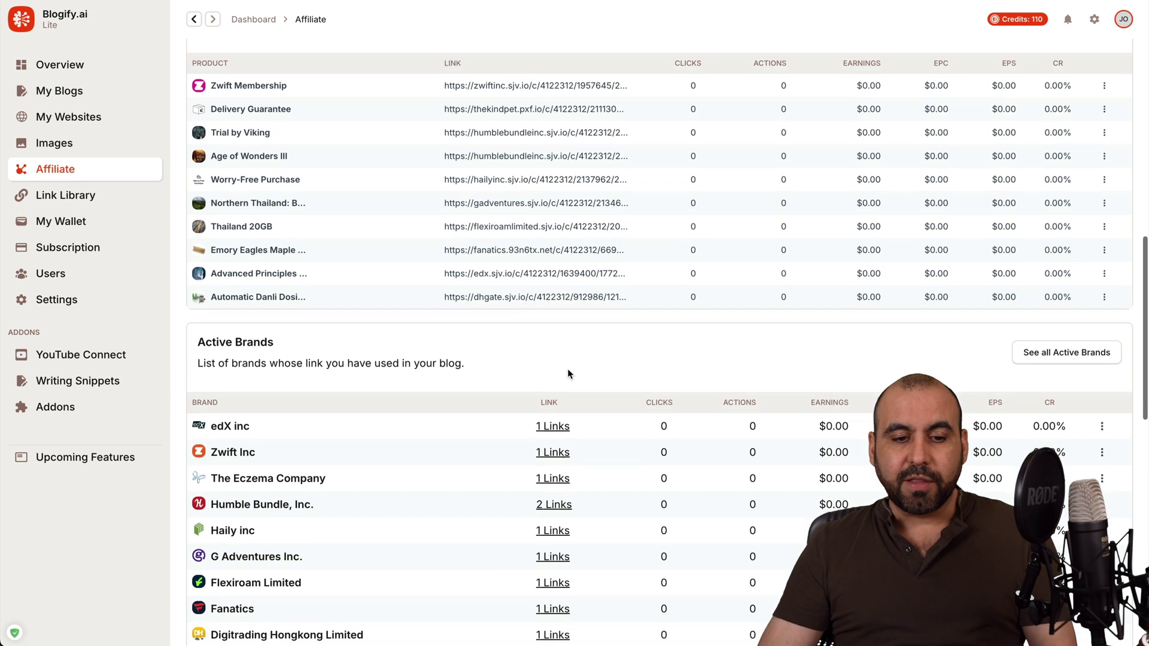
{"action": "scroll", "coordinate": [567, 369], "scroll_direction": "down", "scroll_amount": 2}
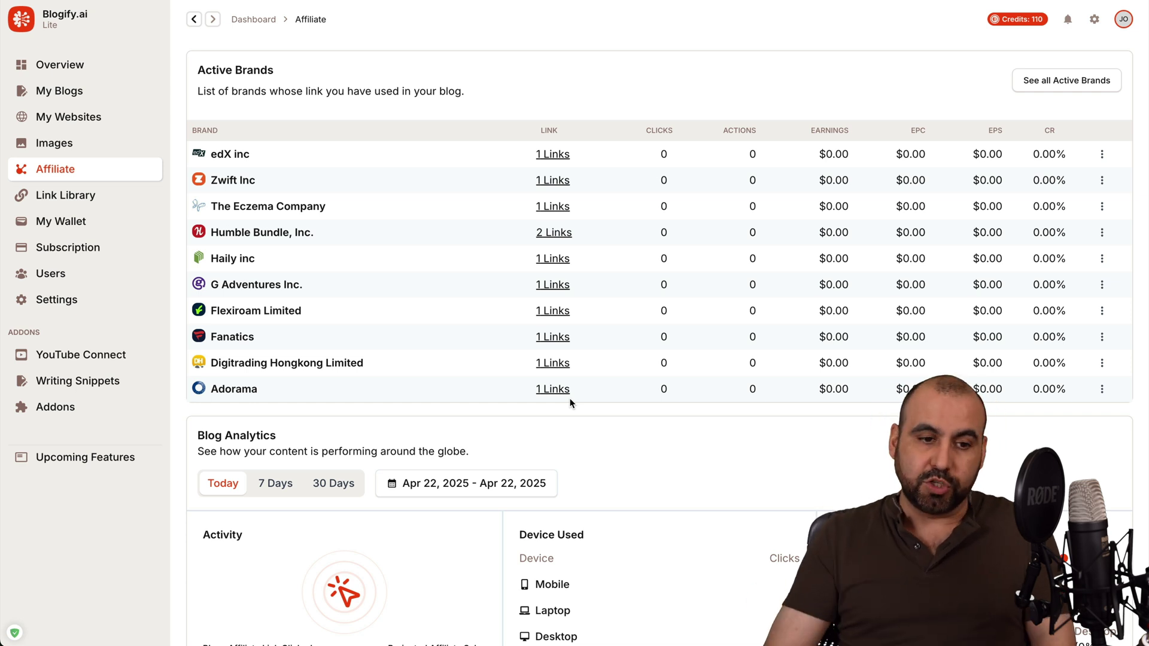
{"action": "scroll", "coordinate": [568, 400], "scroll_direction": "up", "scroll_amount": 2}
View the Link Library's single Amazon Electronics link, then the YouTube Connect add-on plans
{"action": "left_click", "coordinate": [123, 196]}
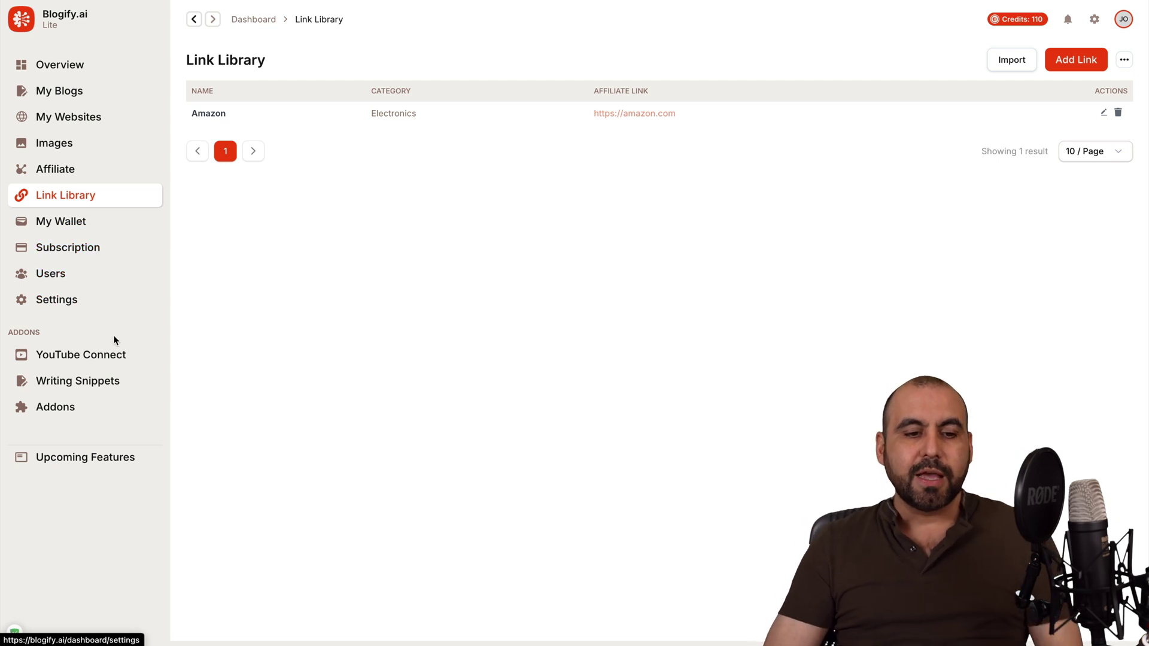
{"action": "left_click", "coordinate": [87, 356]}
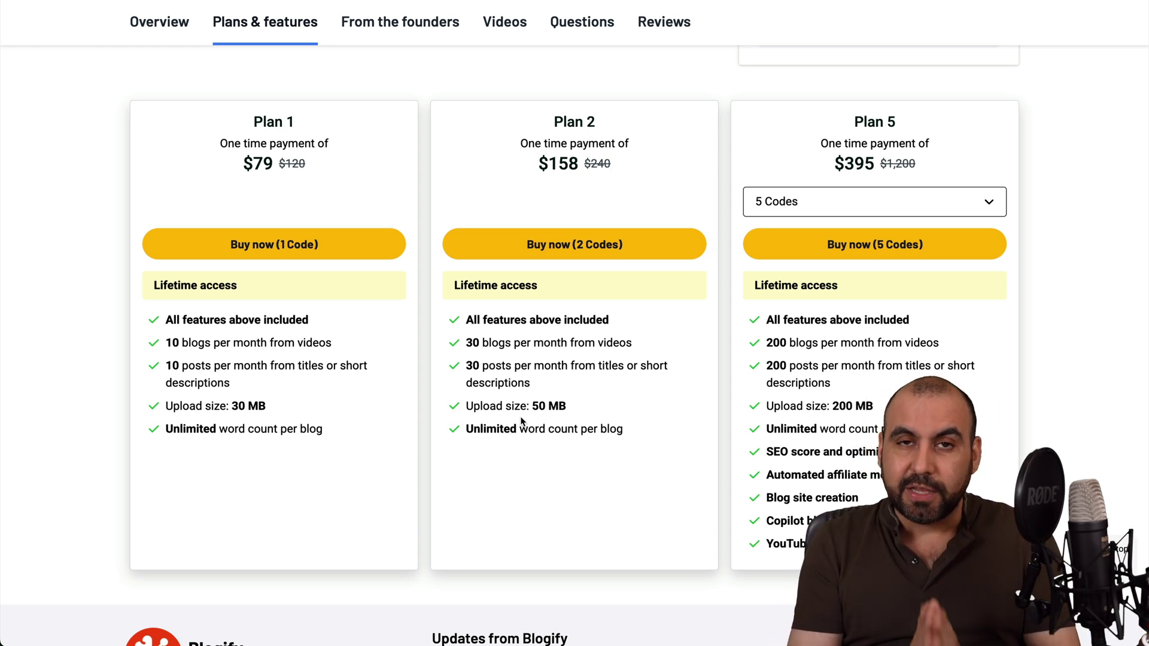
Scroll the AppSumo Blogify listing from the Plan 1/2/5 cards up to the product header
{"action": "scroll", "coordinate": [521, 422], "scroll_direction": "up", "scroll_amount": 15}
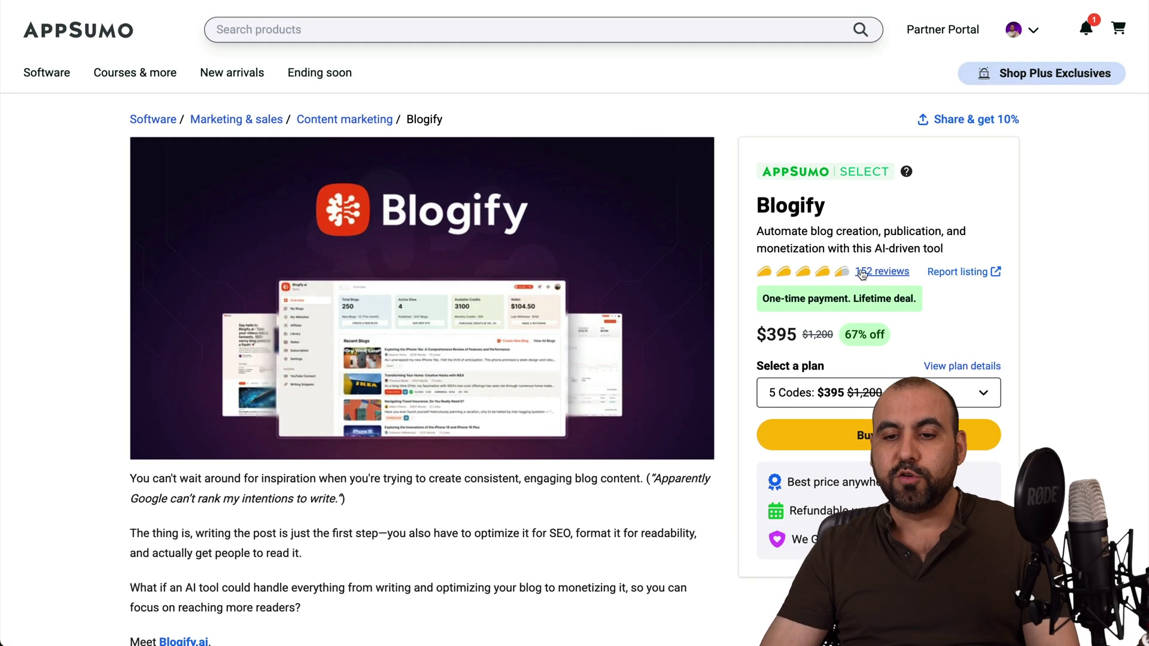
{"action": "scroll", "coordinate": [751, 377], "scroll_direction": "down", "scroll_amount": 1}
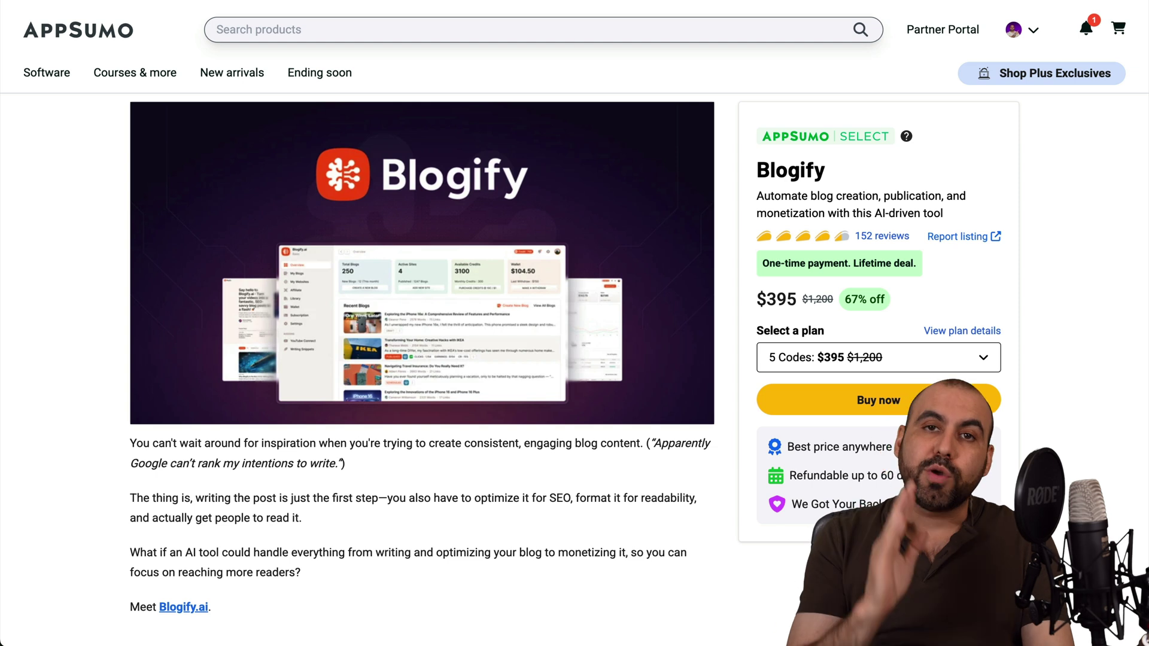
{"action": "scroll", "coordinate": [639, 323], "scroll_direction": "up", "scroll_amount": 1}
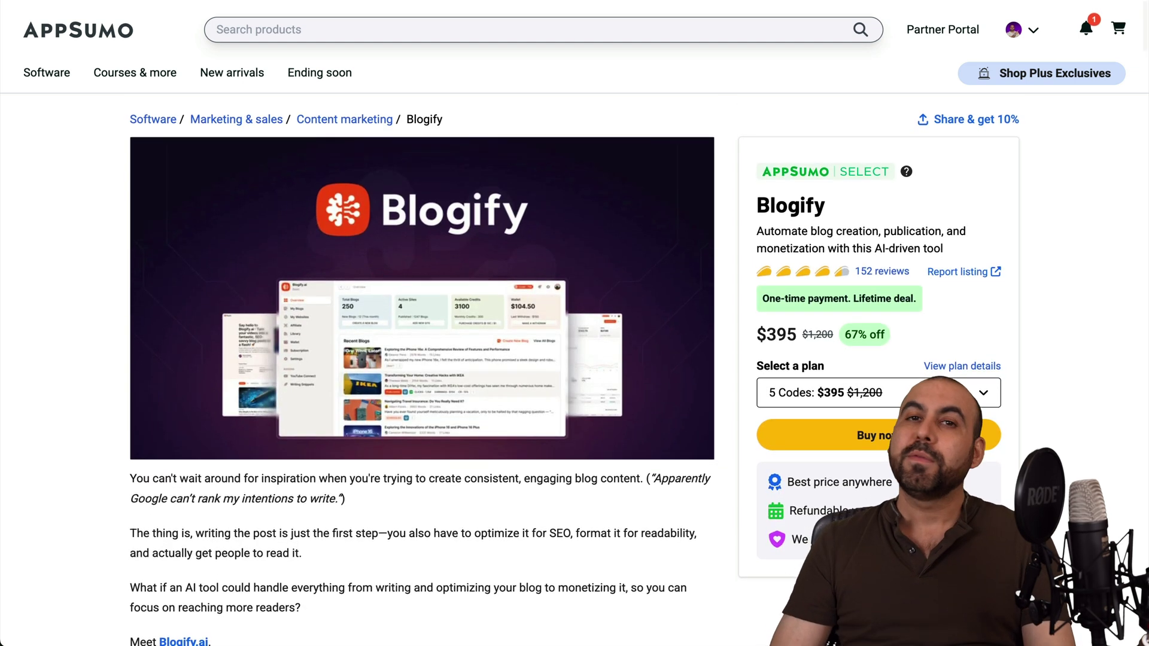